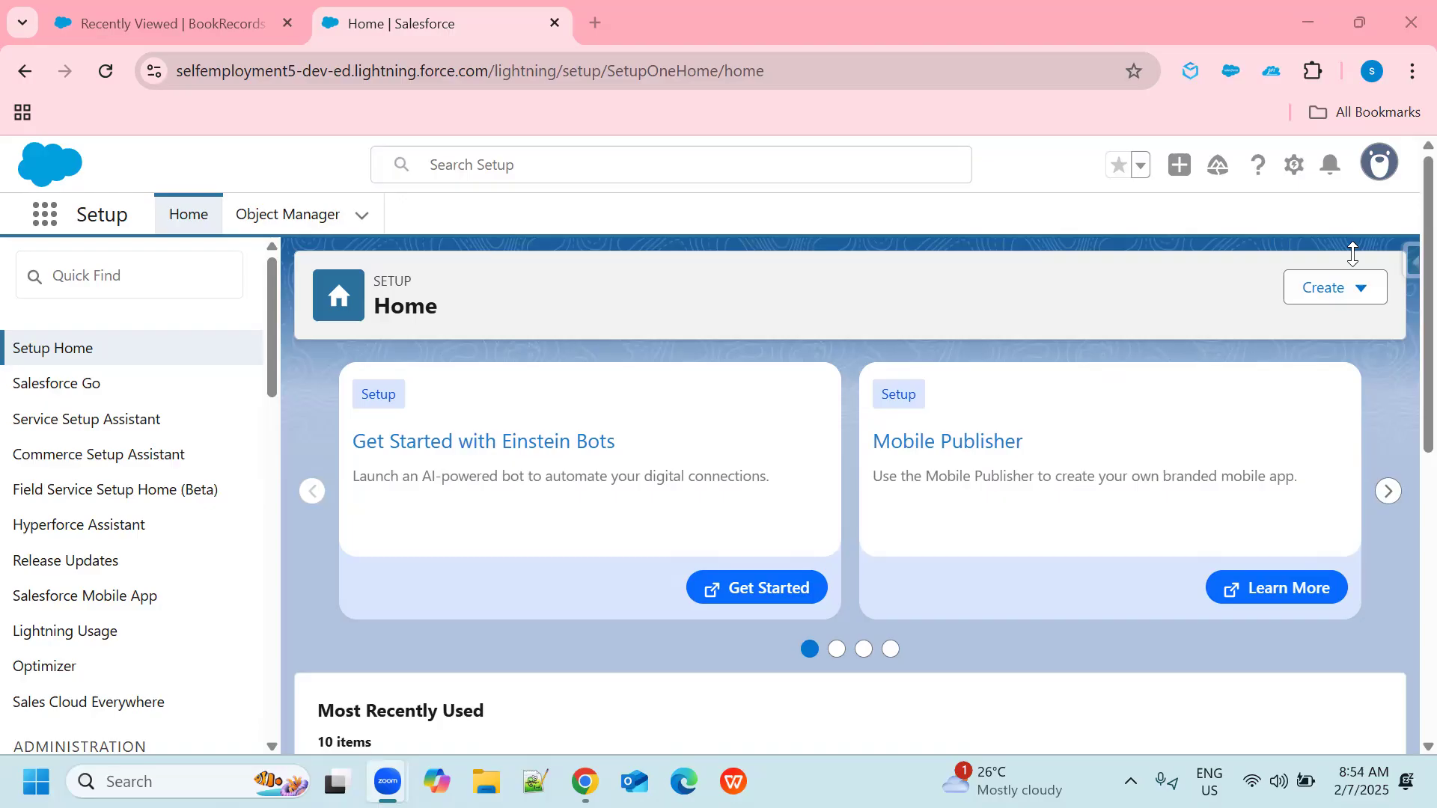
Search Setup for "global", open Global Actions and start creating a new action.
{"action": "left_click", "coordinate": [161, 270]}
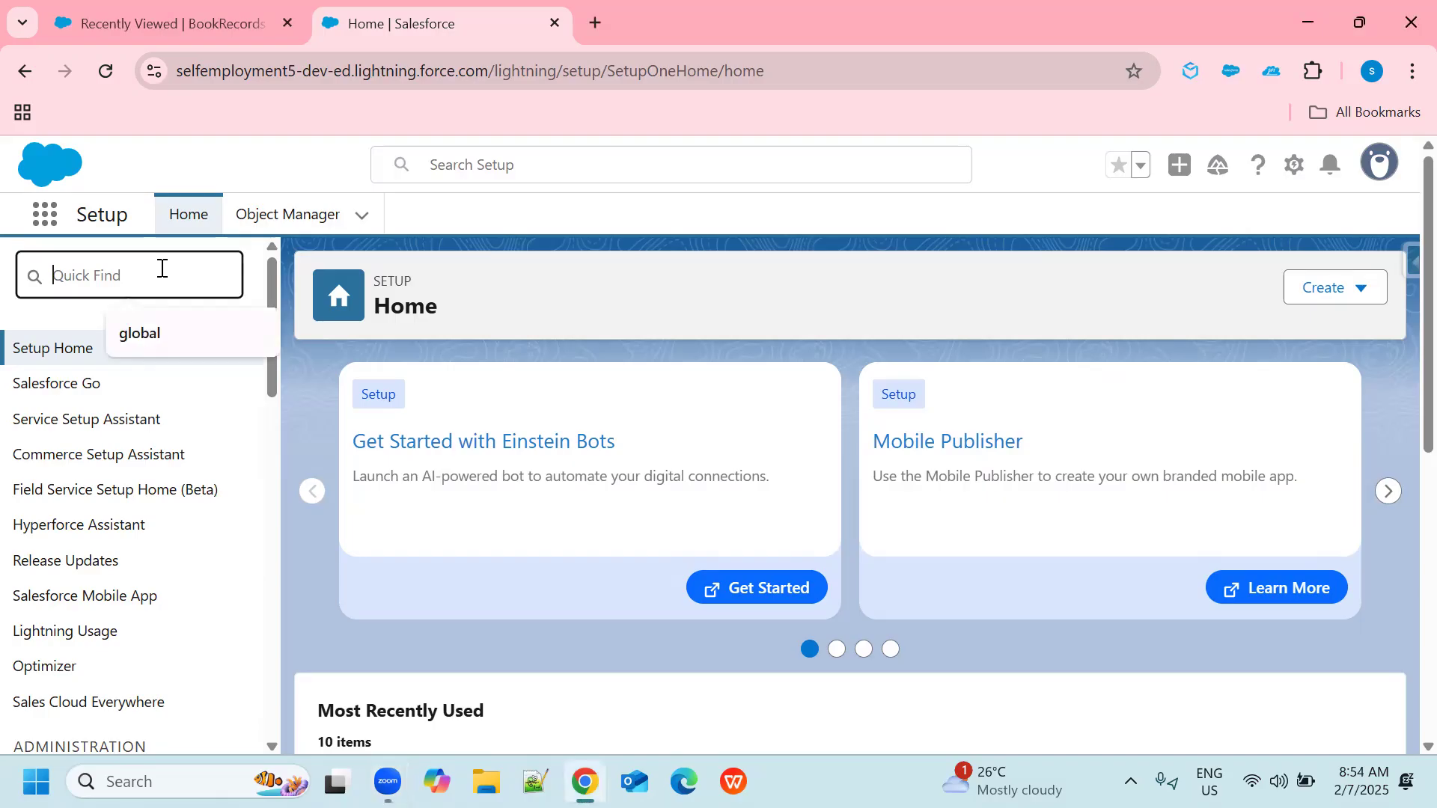
{"action": "type", "text": "global"}
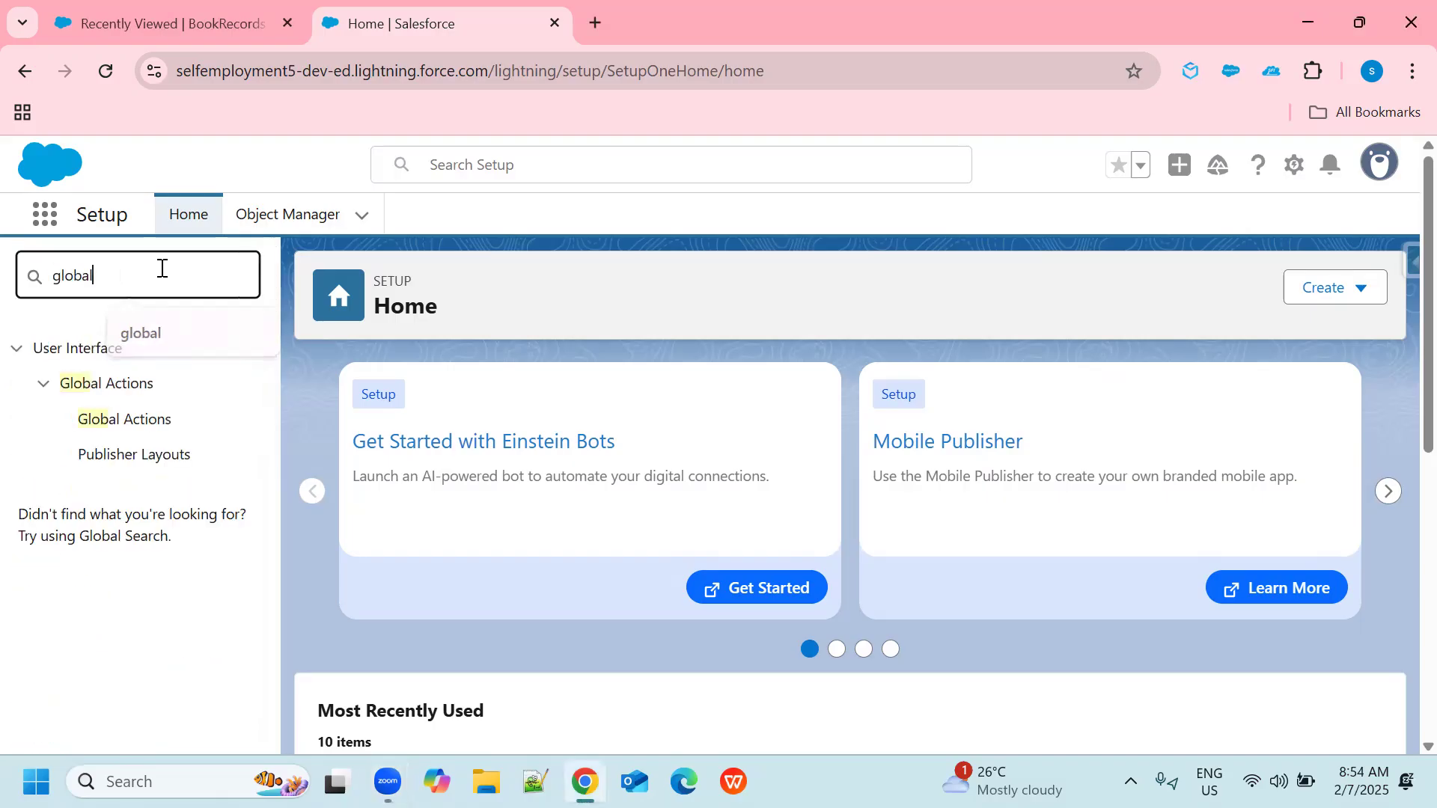
{"action": "left_click", "coordinate": [125, 423]}
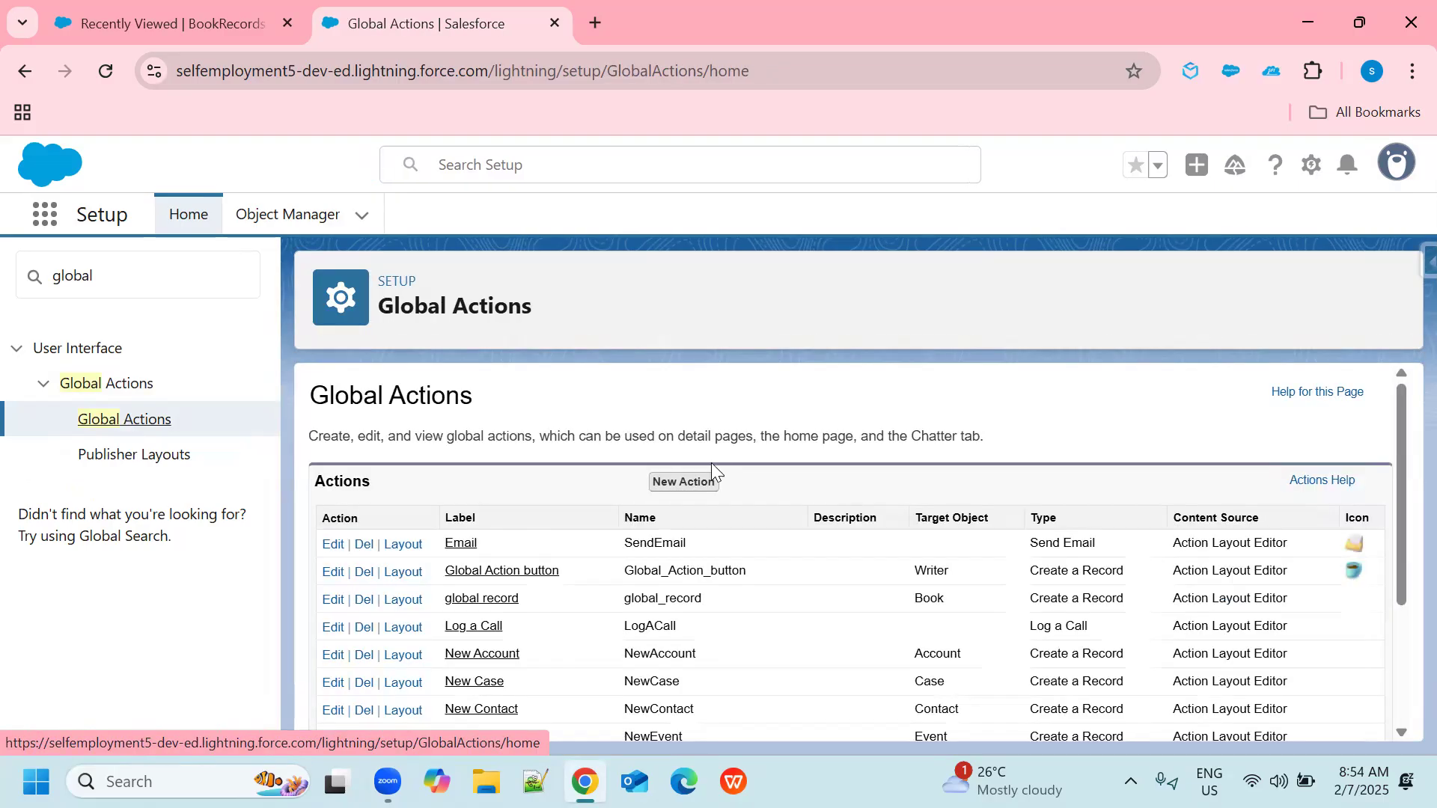
{"action": "left_click", "coordinate": [692, 486]}
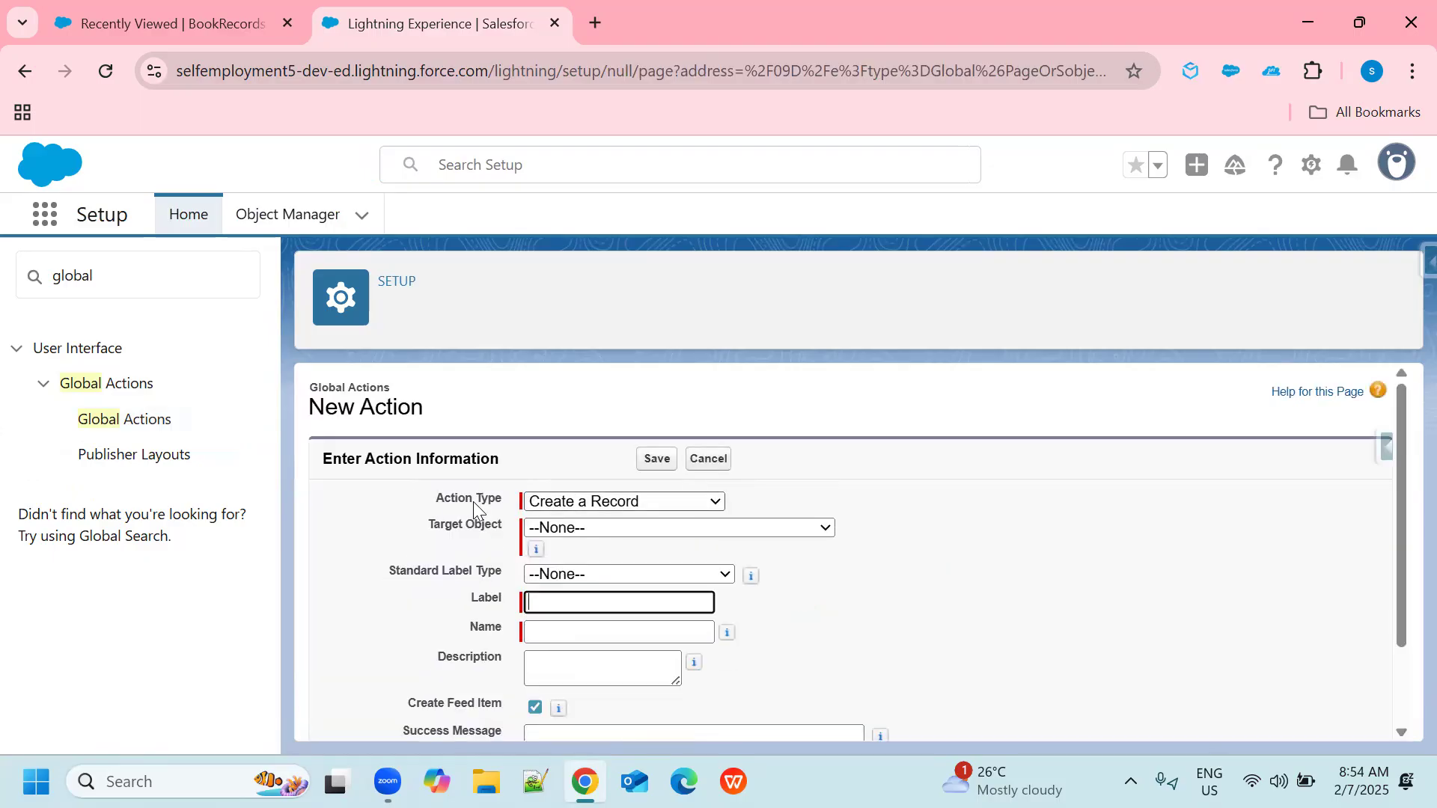
Set the new action's type to Create a Record and its target object to BookRecord.
{"action": "left_click", "coordinate": [714, 502]}
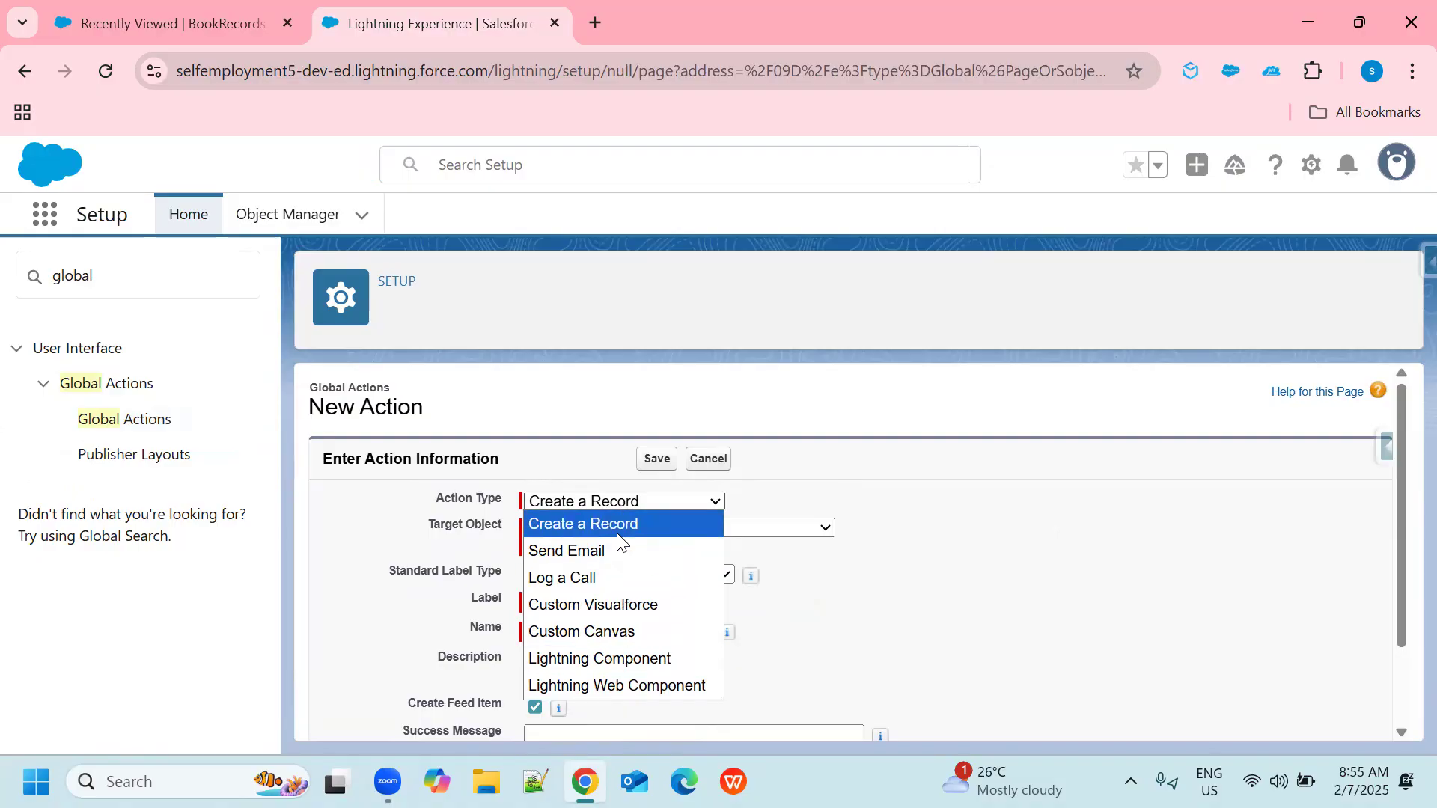
{"action": "left_click", "coordinate": [564, 530]}
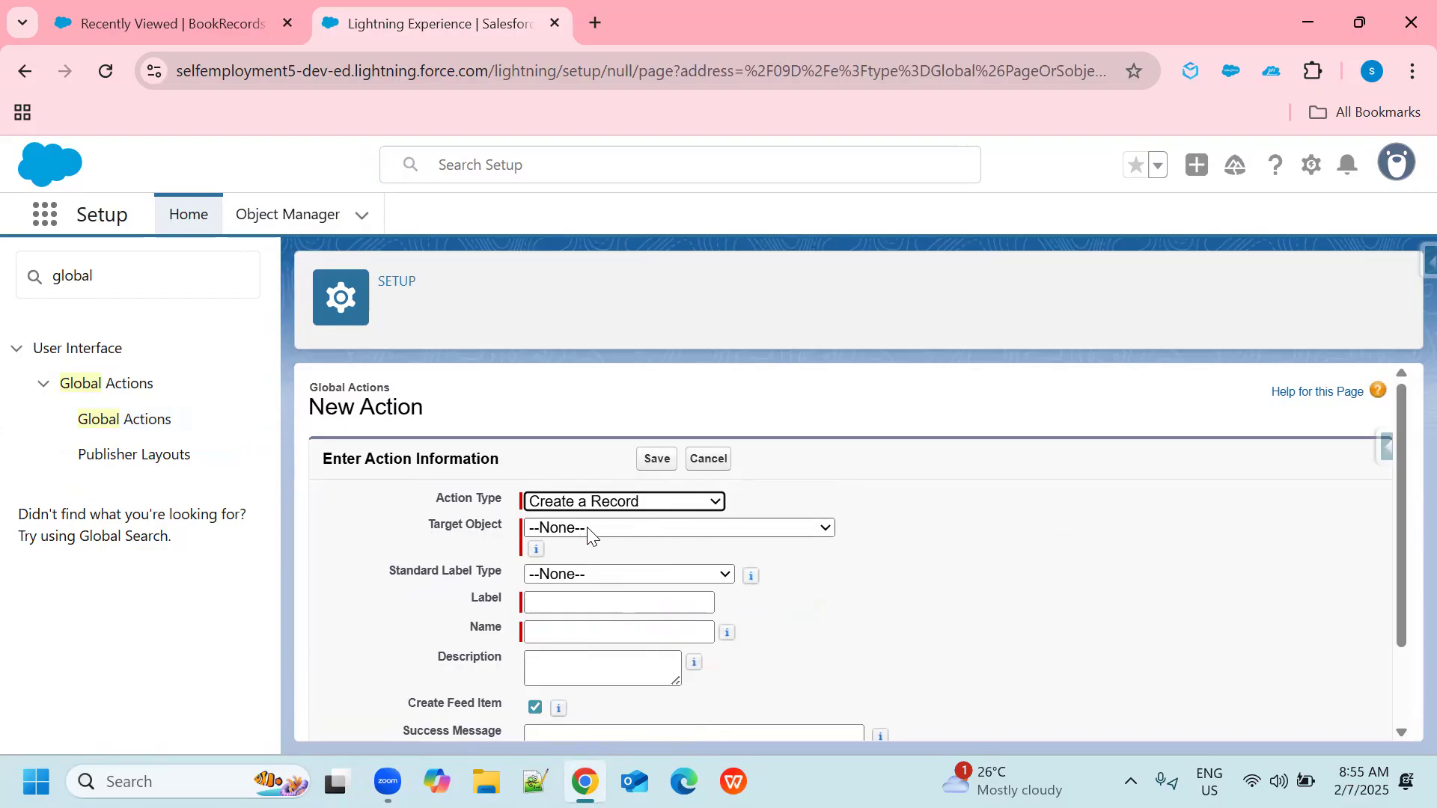
{"action": "left_click", "coordinate": [829, 534]}
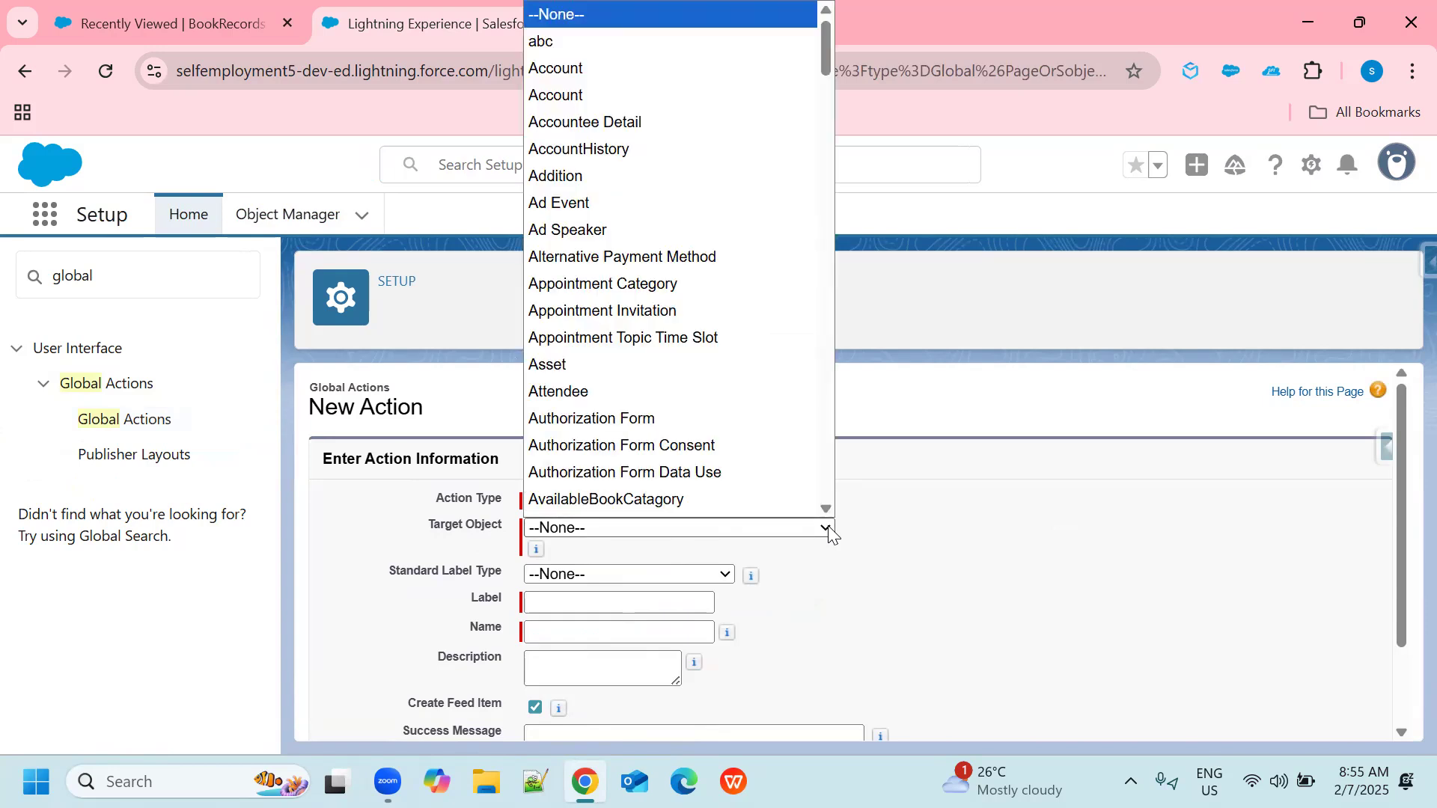
{"action": "type", "text": "bo"}
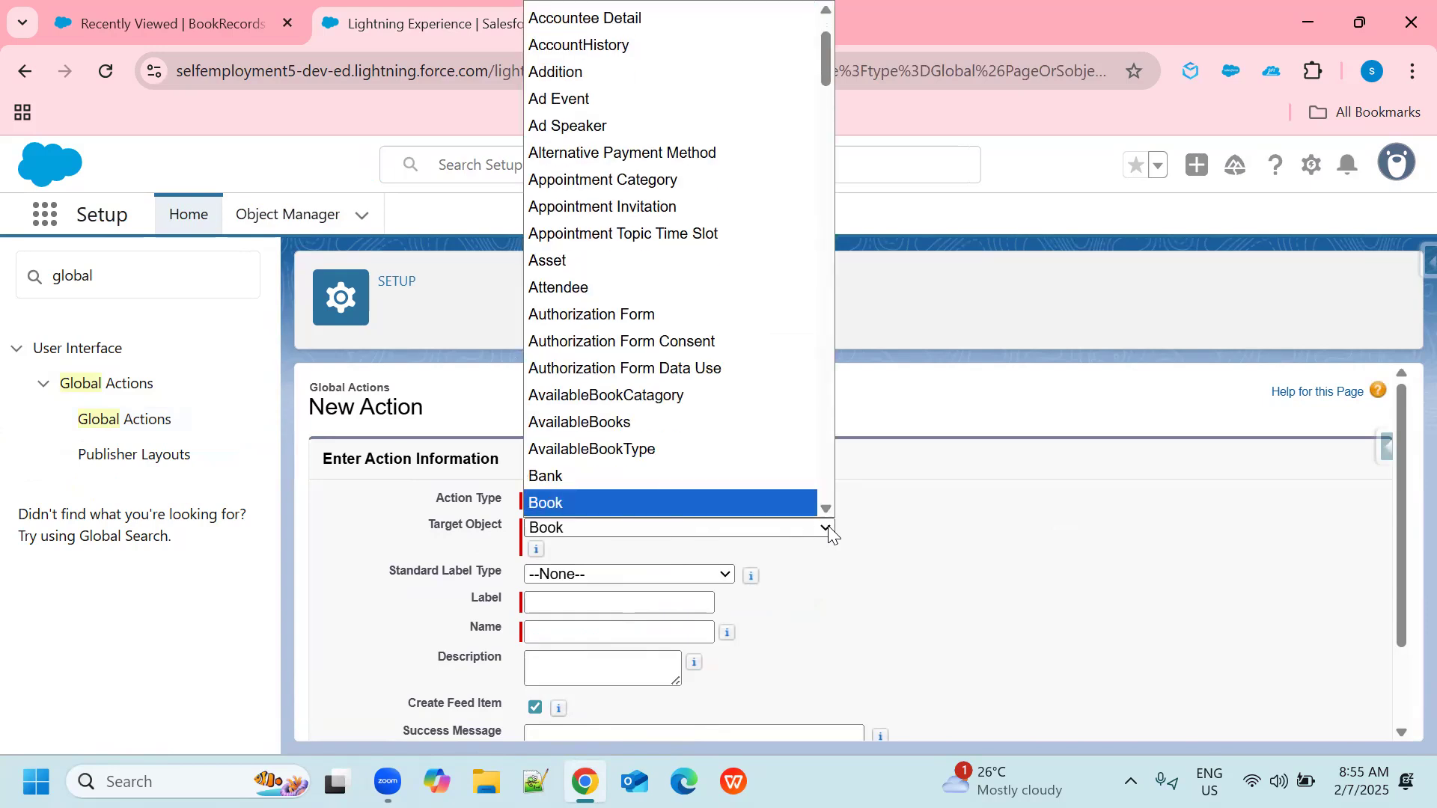
{"action": "scroll", "coordinate": [671, 410], "scroll_direction": "down", "scroll_amount": 3}
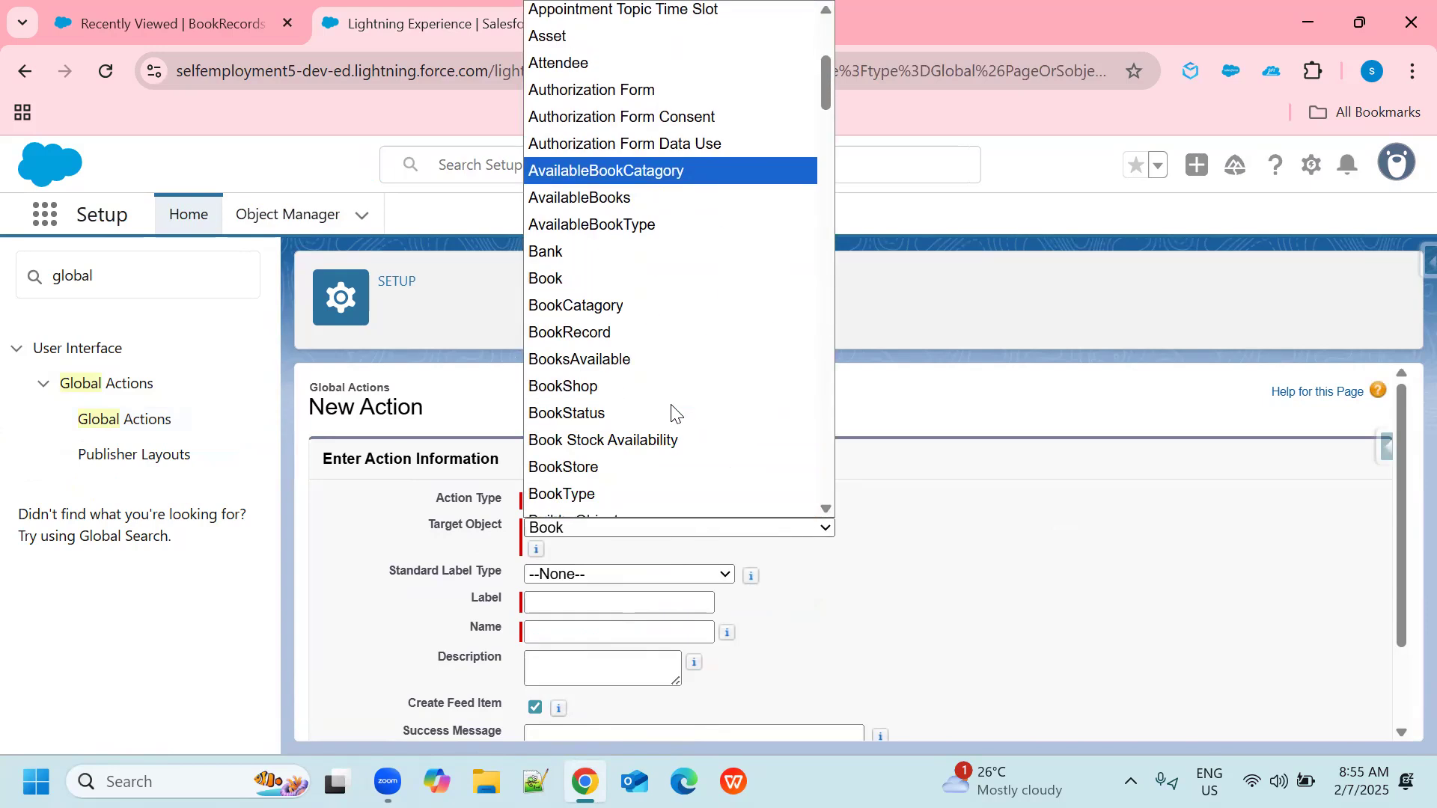
{"action": "left_click", "coordinate": [576, 338]}
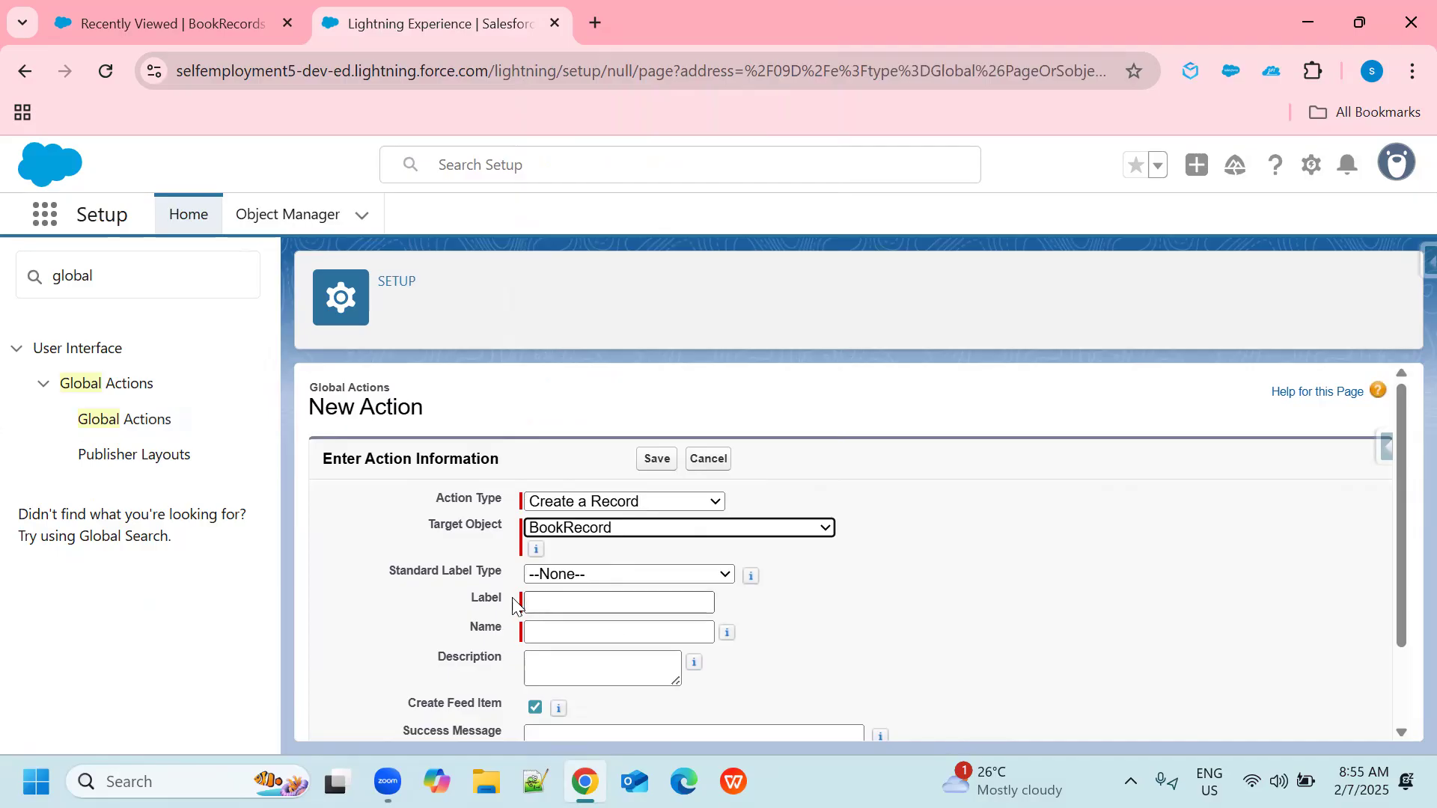
Label the action "Global Action Book" and let the name field fill in from the label.
{"action": "left_click", "coordinate": [575, 607]}
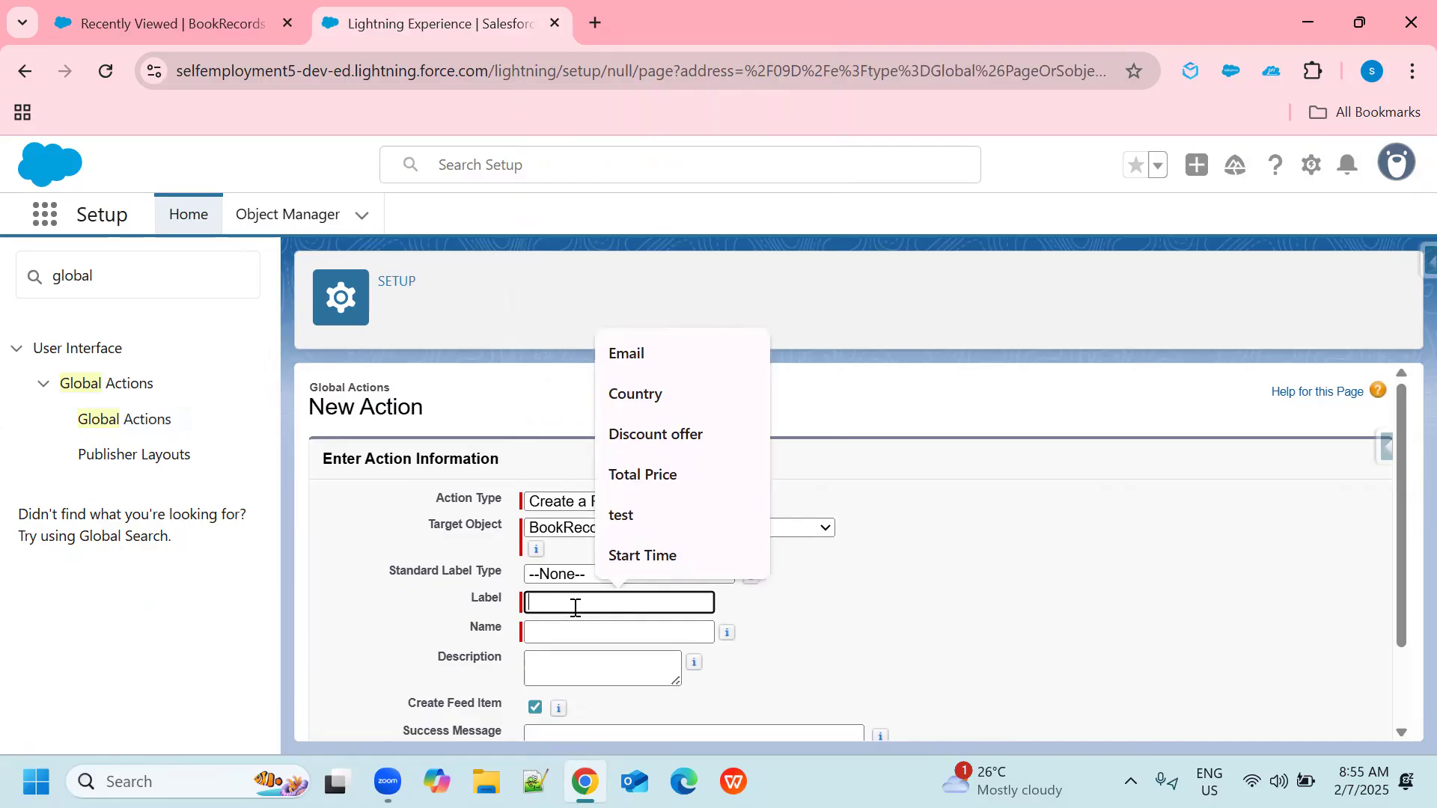
{"action": "type", "text": "G"}
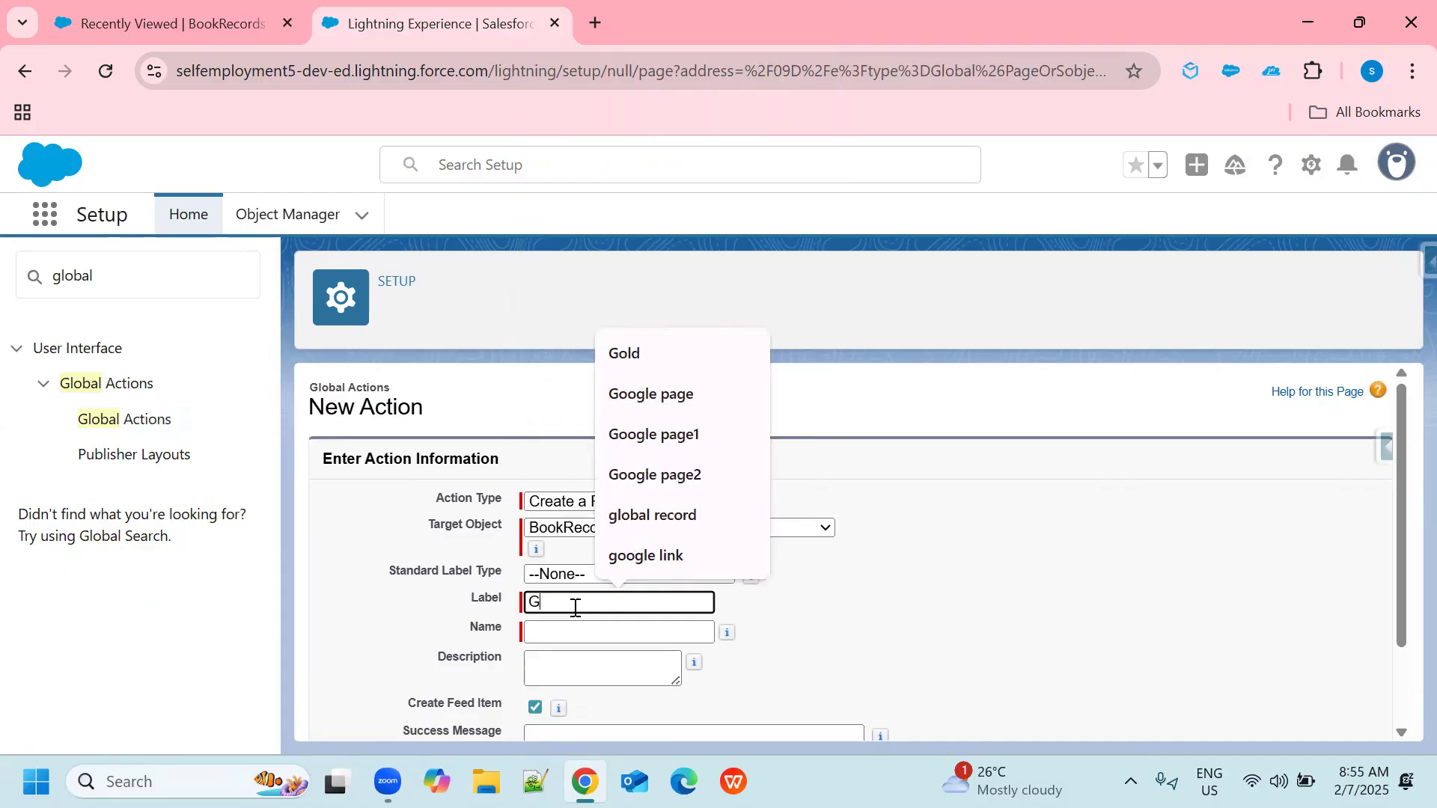
{"action": "type", "text": "lobal"}
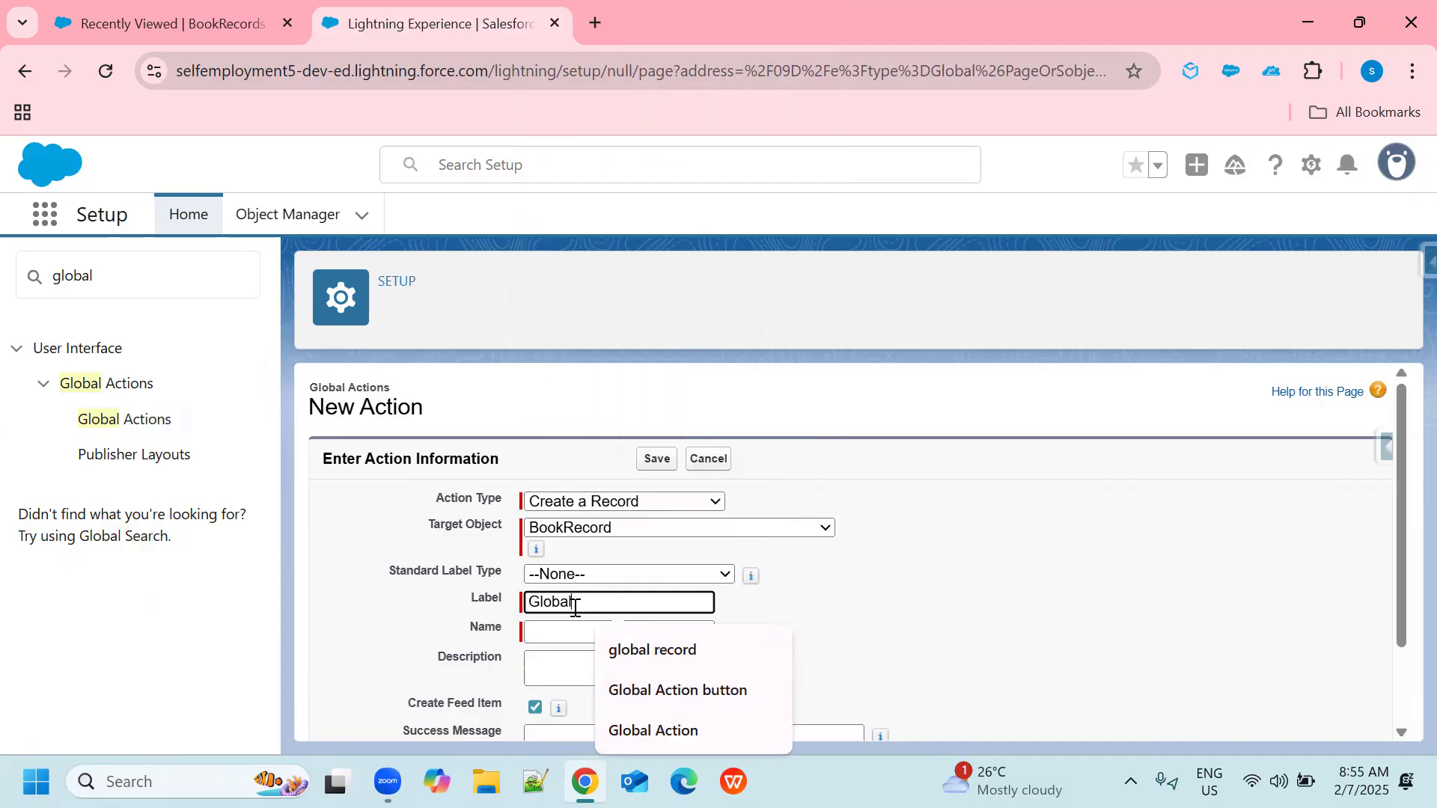
{"action": "type", "text": " Action "}
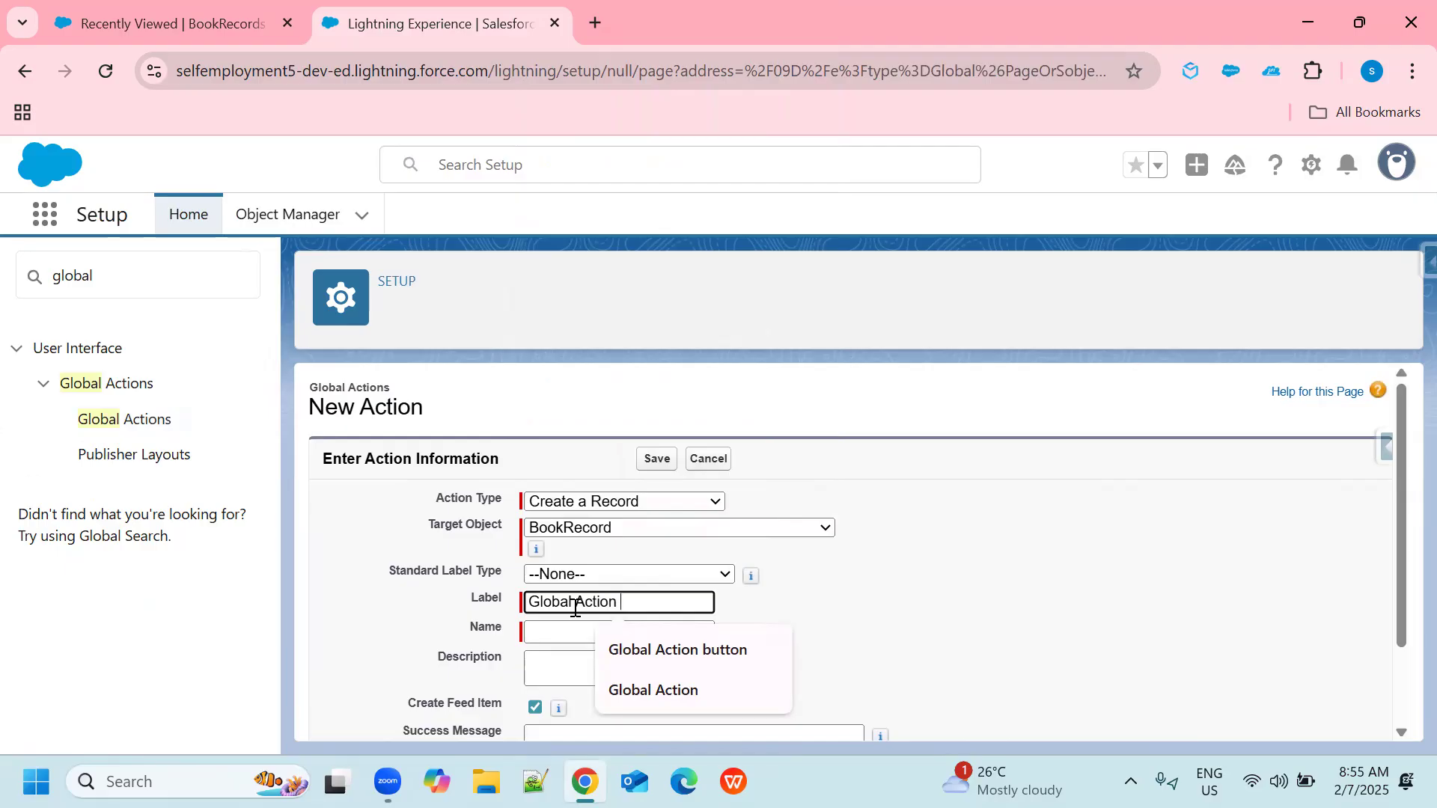
{"action": "type", "text": "Book"}
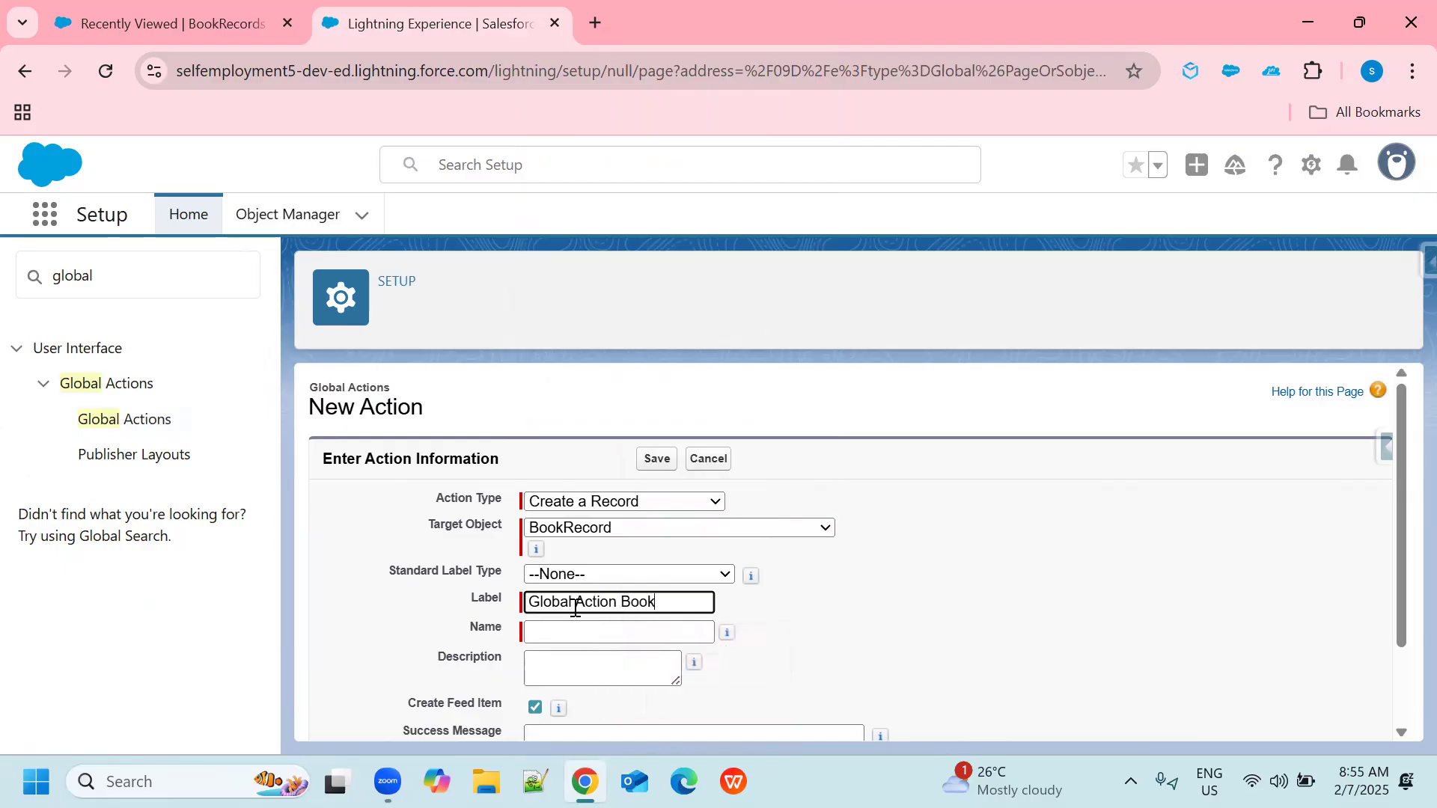
{"action": "left_click", "coordinate": [620, 632]}
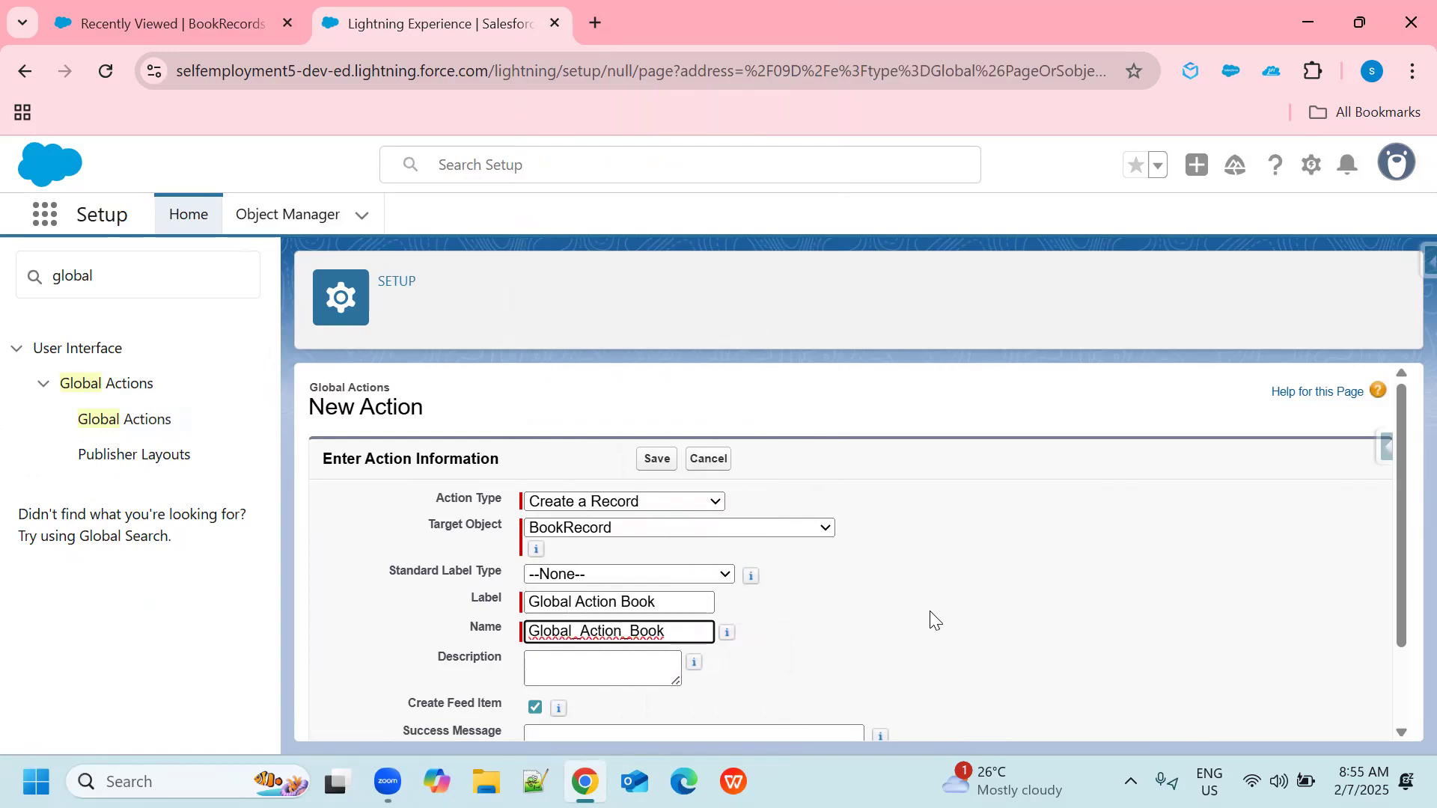
Enter the success message "Book record has been created successfully" and save the global action.
{"action": "scroll", "coordinate": [935, 621], "scroll_direction": "down", "scroll_amount": 2}
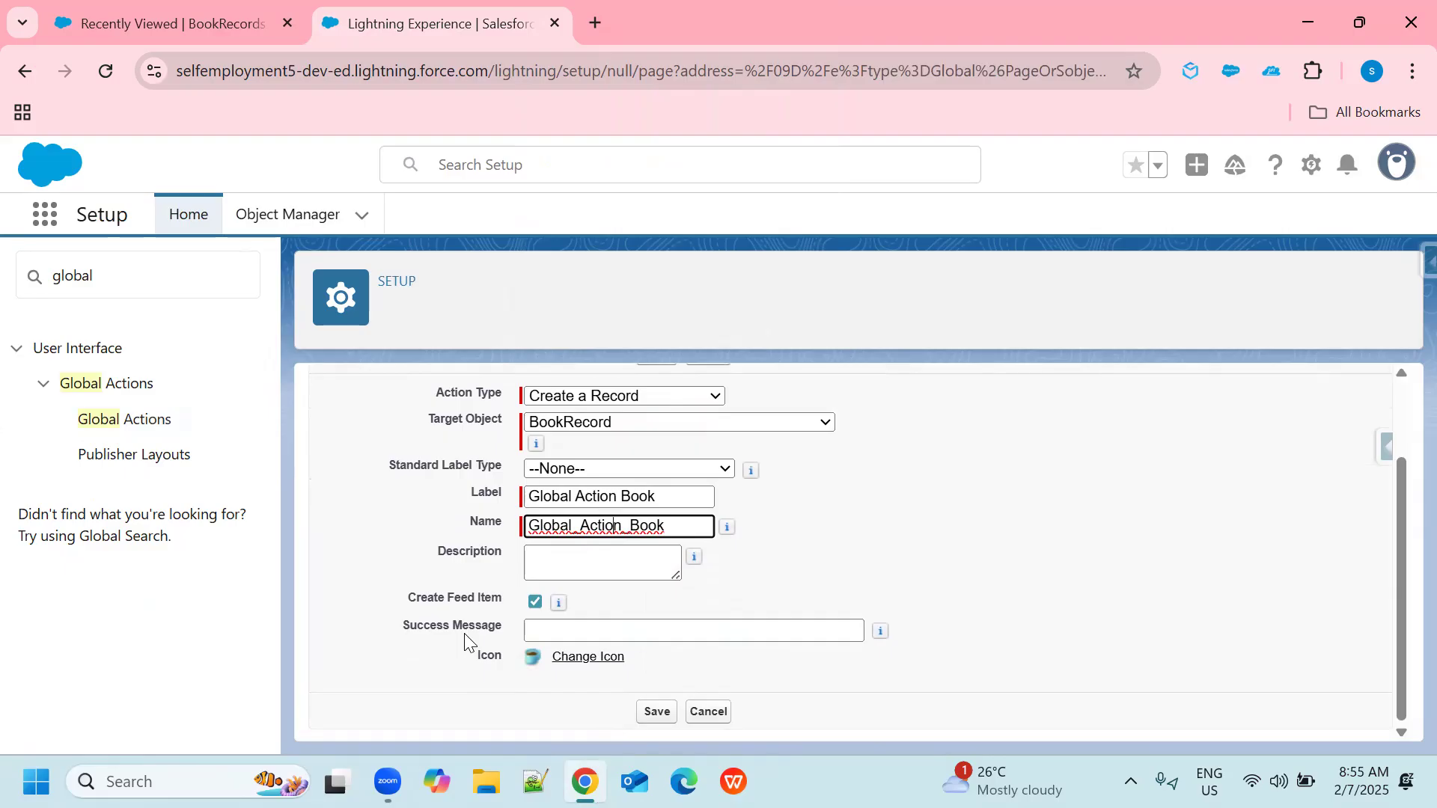
{"action": "left_click", "coordinate": [568, 627]}
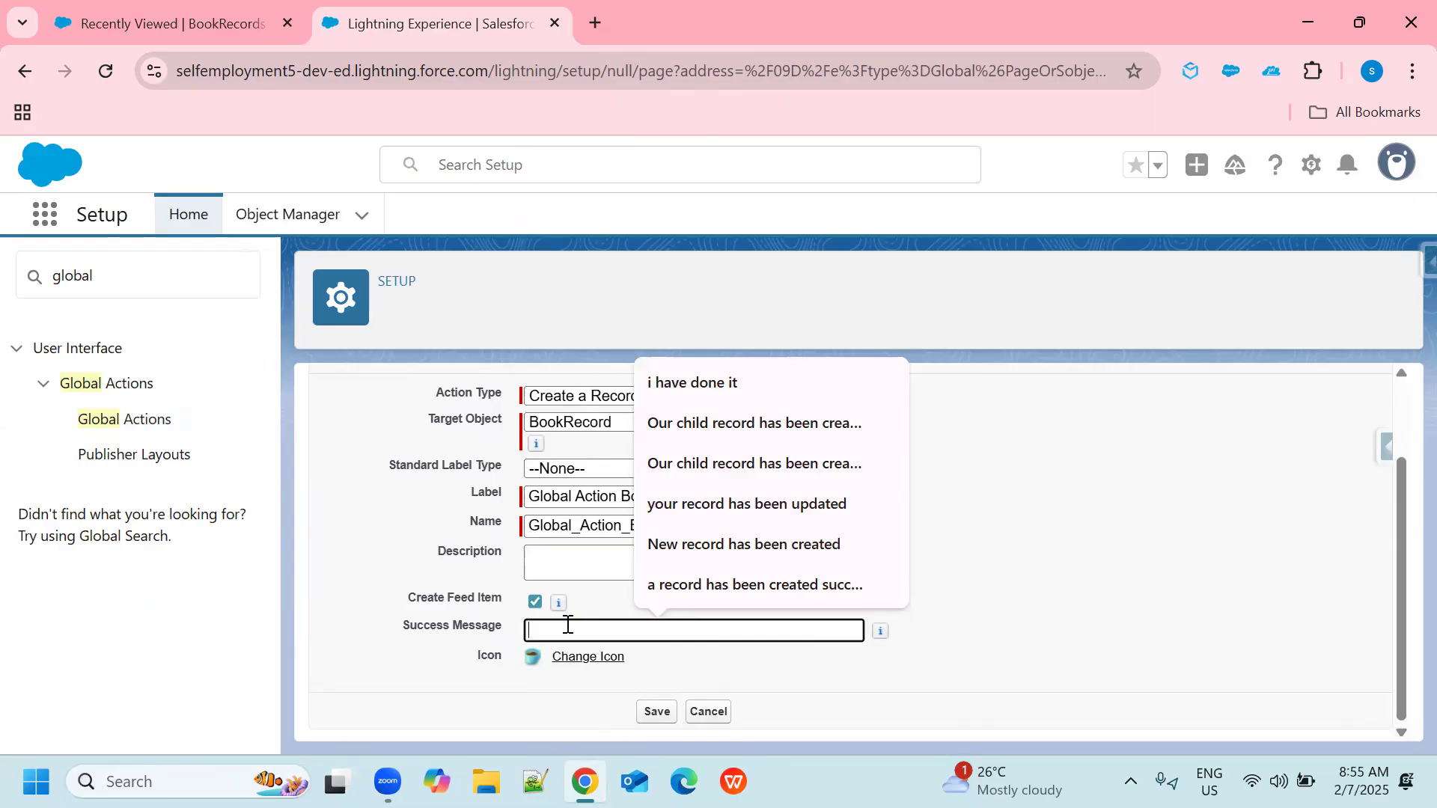
{"action": "type", "text": "Booj"}
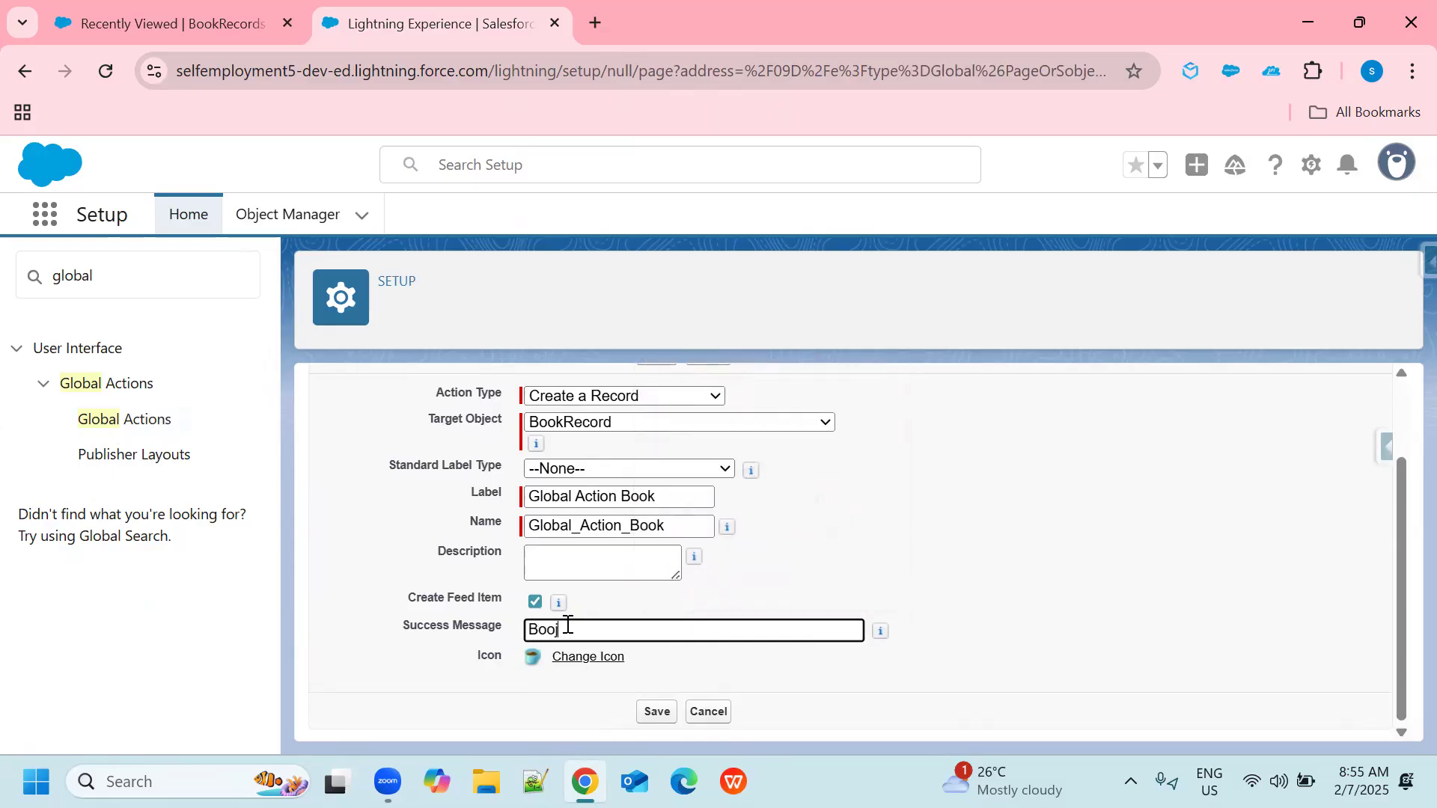
{"action": "key", "text": "BackSpace"}
{"action": "type", "text": "k Record has been created s"}
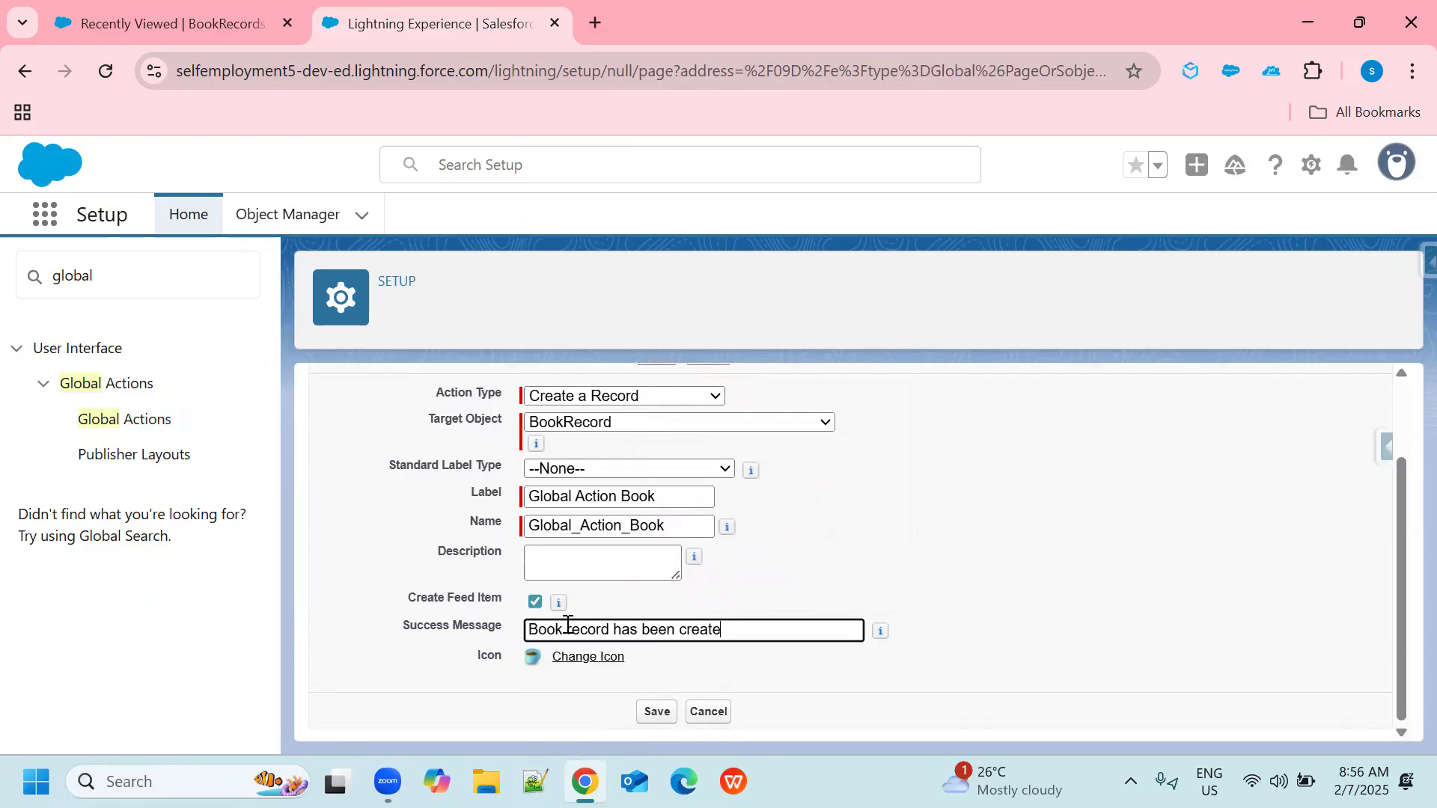
{"action": "type", "text": "uccessfully"}
{"action": "left_click", "coordinate": [655, 711]}
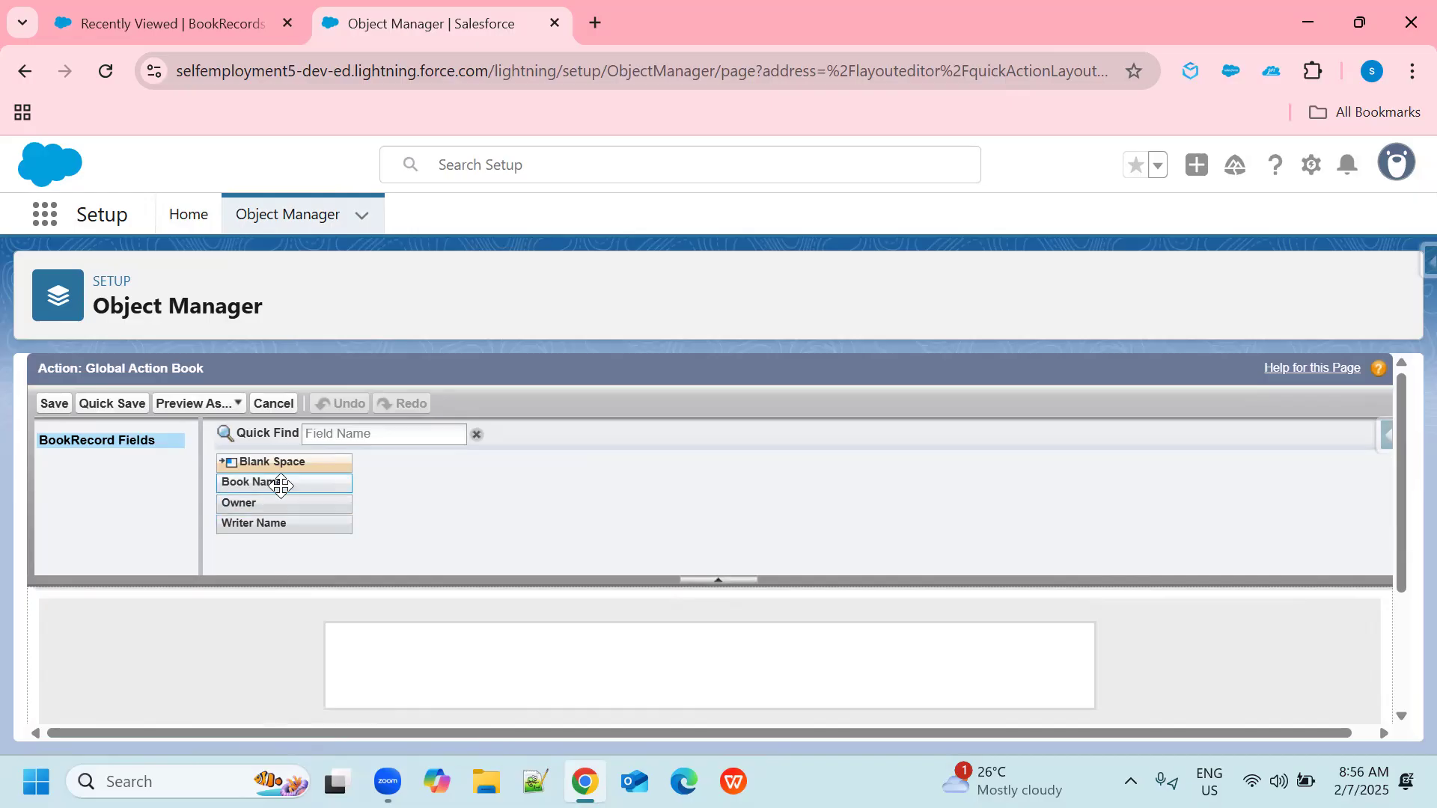
Add the Book Name and Writer Name fields to the action's layout, one below the other, and save the layout.
{"action": "left_click_drag", "start_coordinate": [279, 484], "coordinate": [433, 647]}
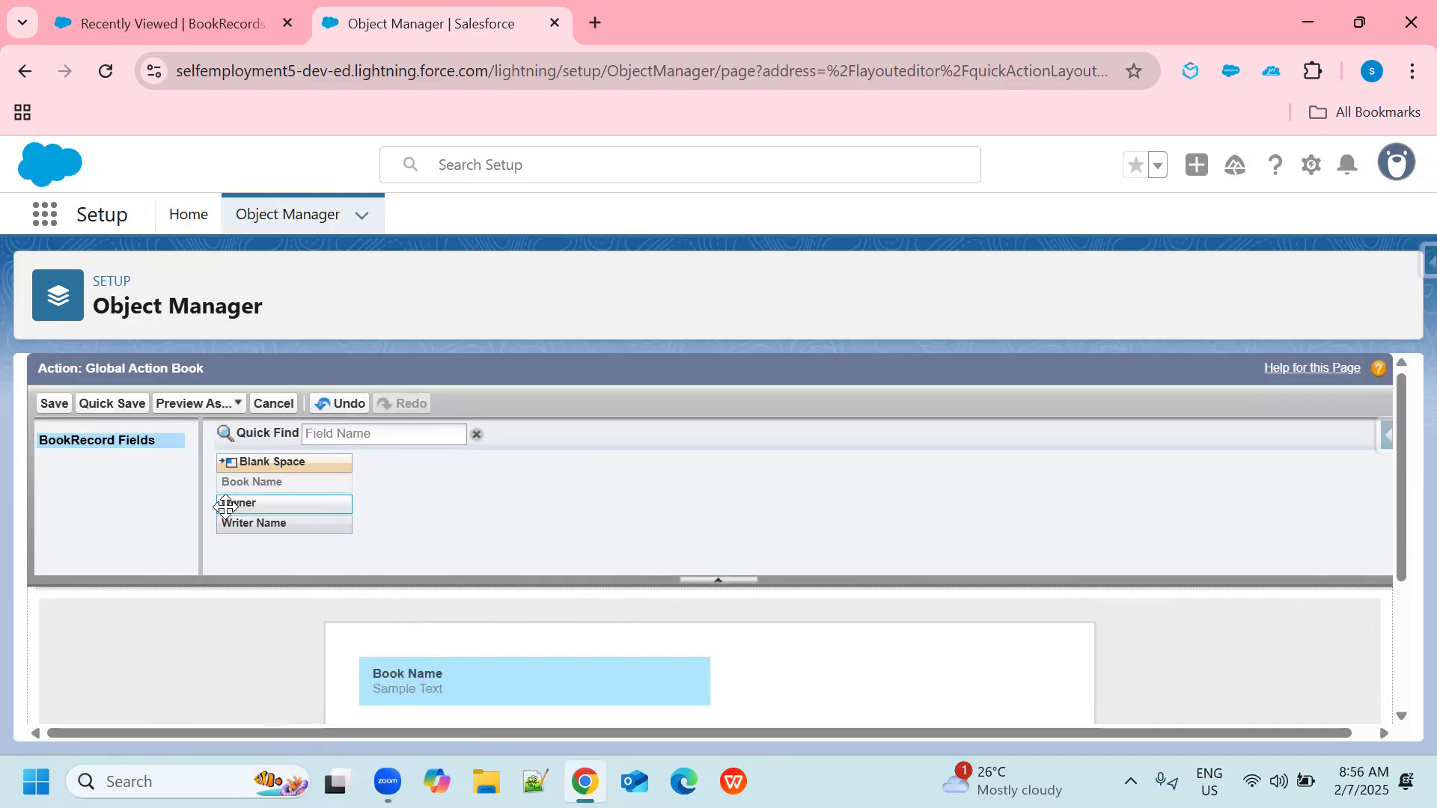
{"action": "left_click_drag", "start_coordinate": [268, 528], "coordinate": [392, 620]}
{"action": "left_click_drag", "start_coordinate": [282, 490], "coordinate": [612, 632]}
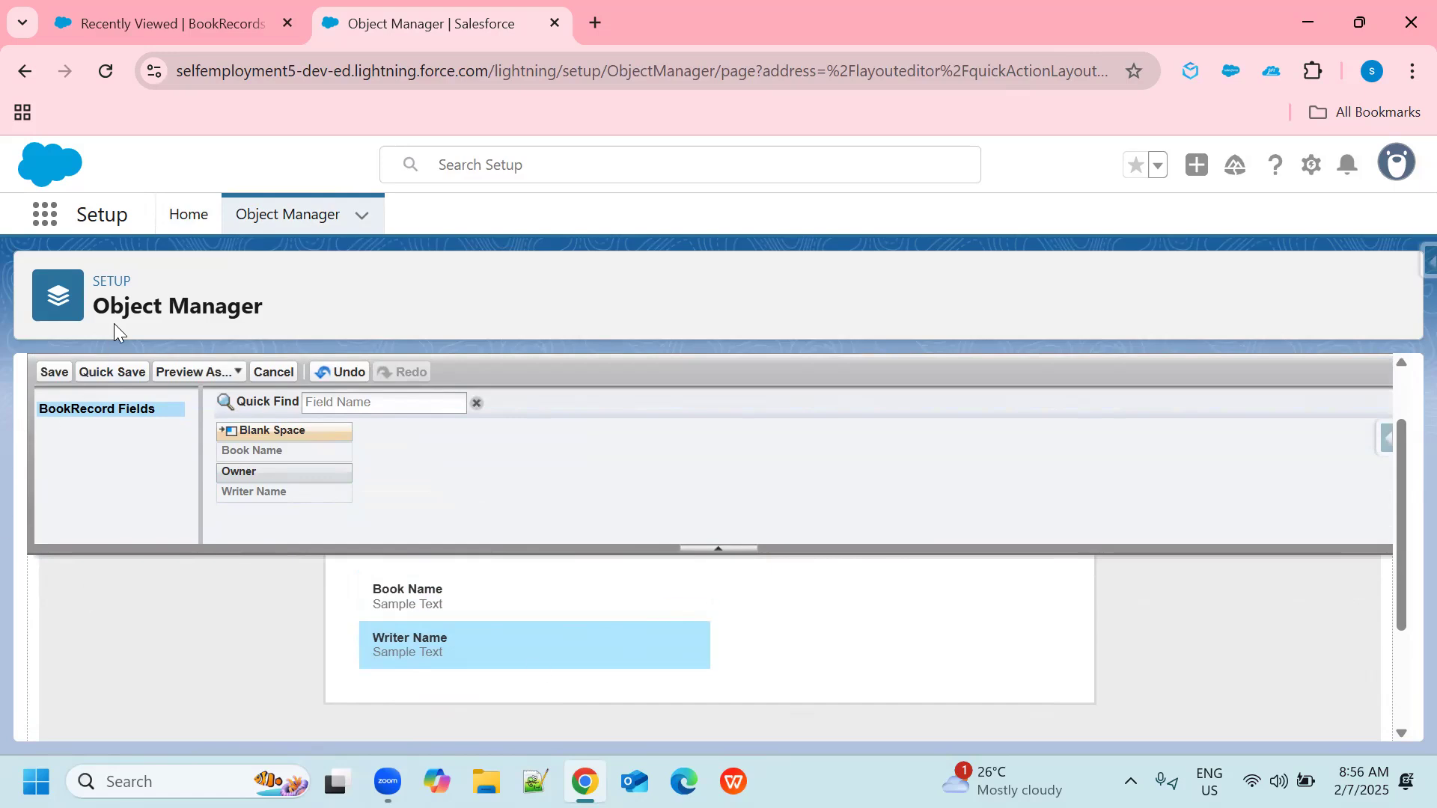
{"action": "left_click", "coordinate": [54, 372]}
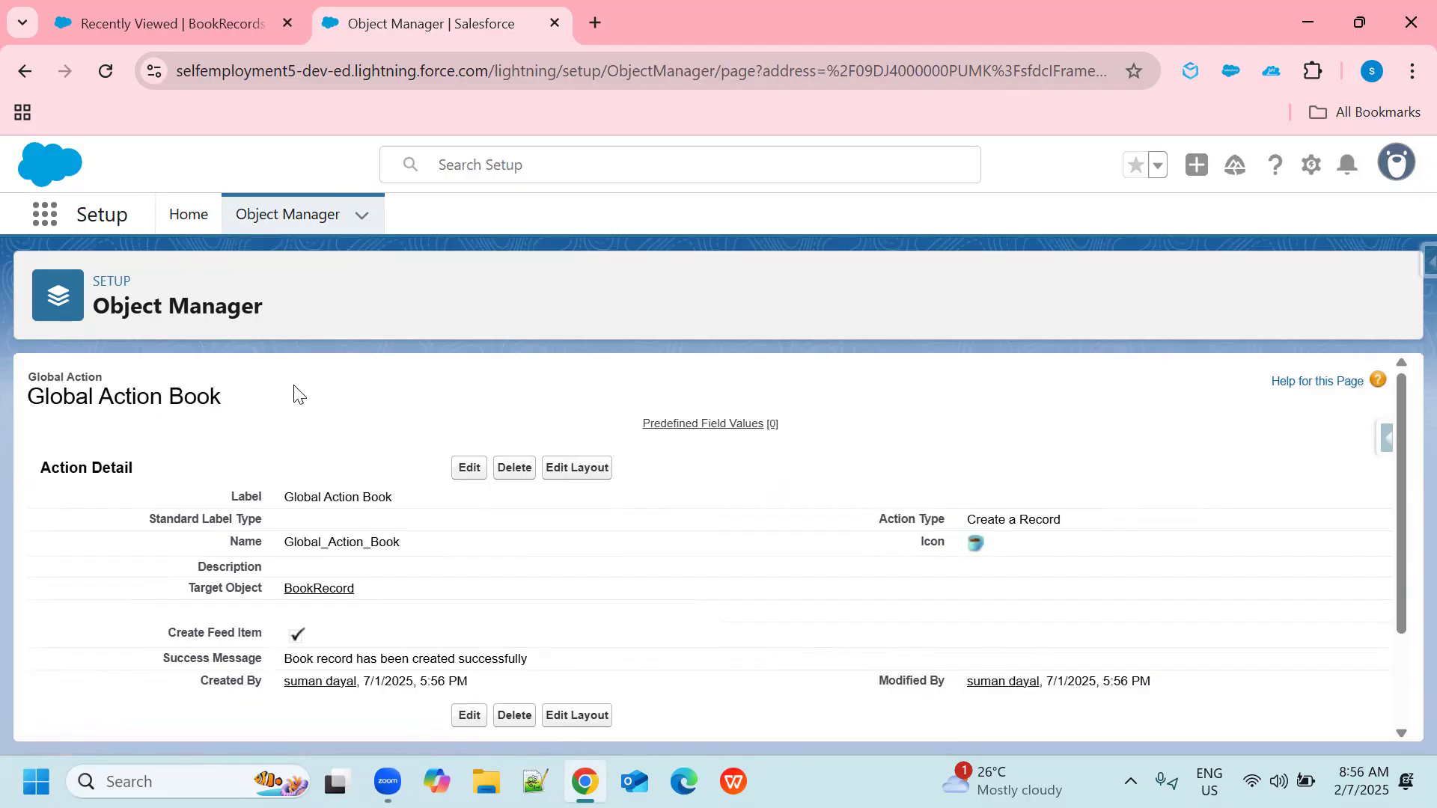
Switch to the My college app and open the first Leave Applications record to view its available actions.
{"action": "left_click", "coordinate": [177, 16]}
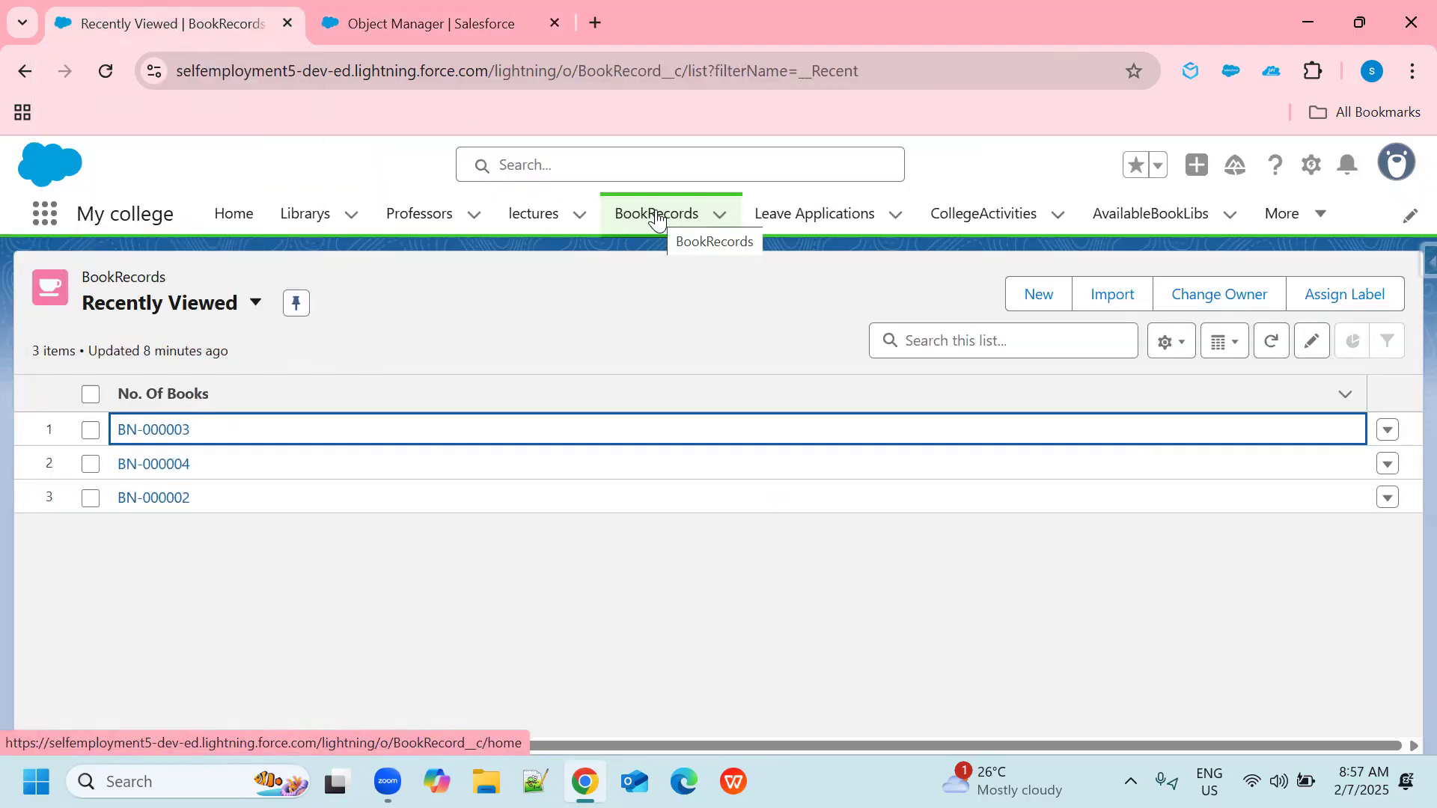
{"action": "left_click", "coordinate": [811, 223]}
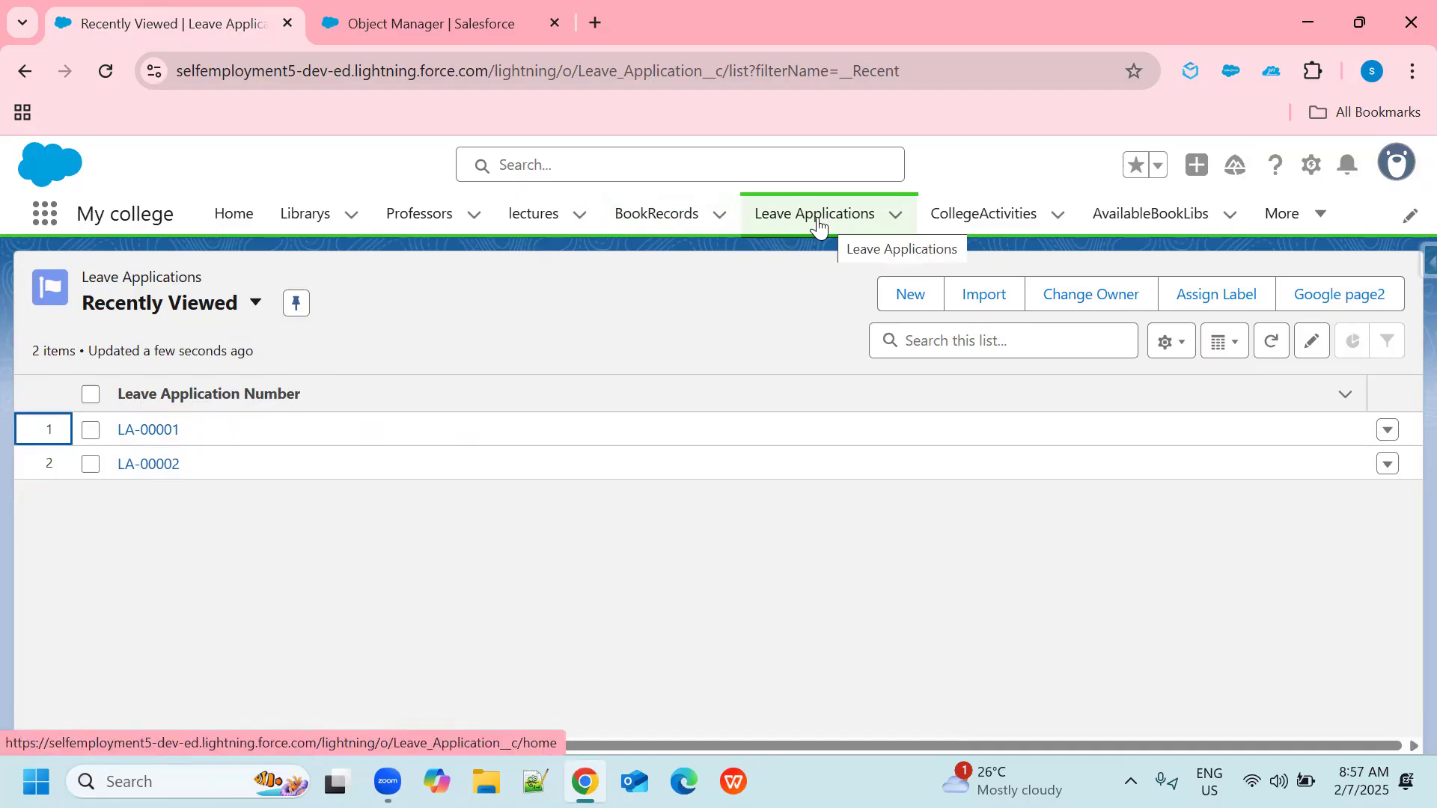
{"action": "left_click", "coordinate": [142, 428]}
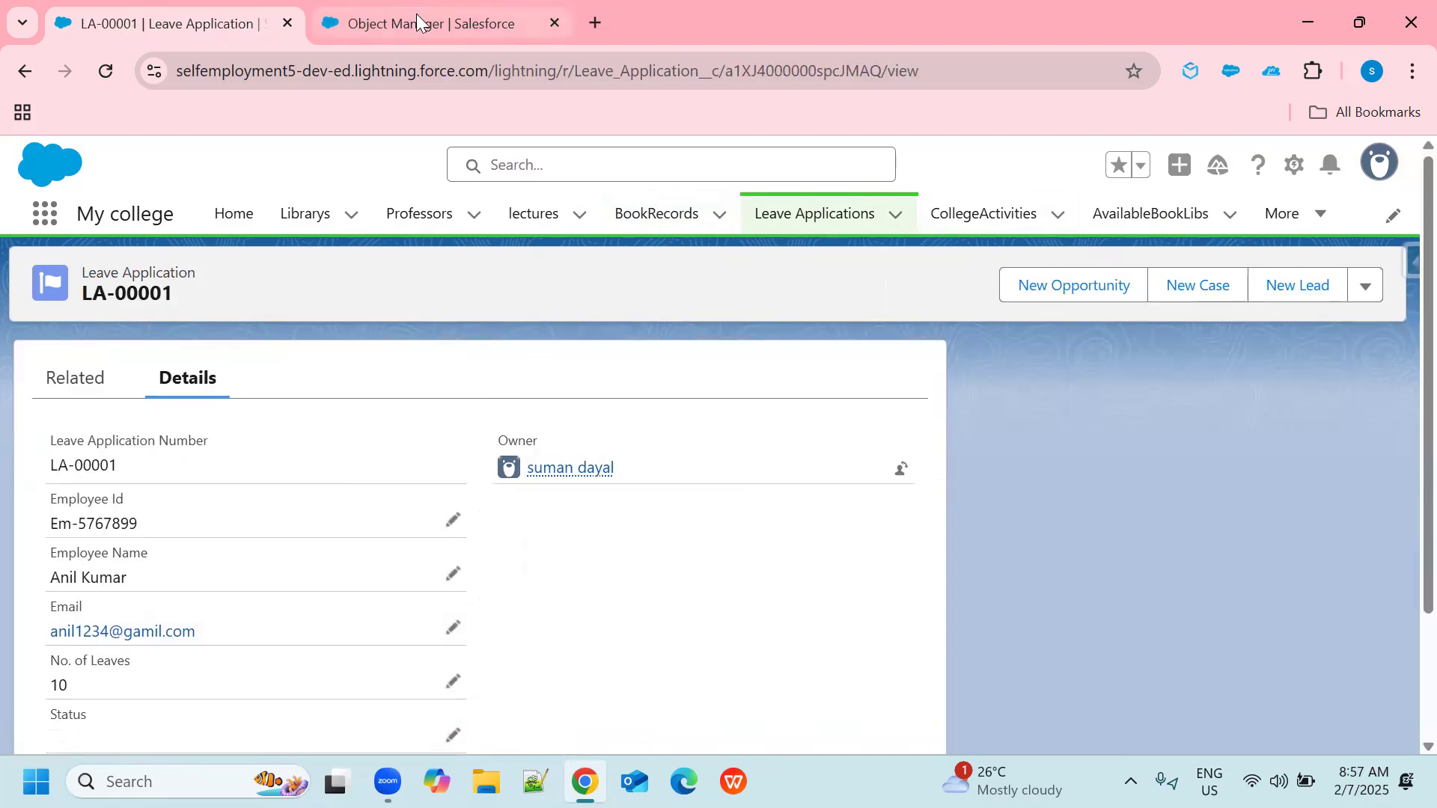
Open Setup in a new browser tab, find the Leave Application object and open its Leave Application Layout for editing.
{"action": "left_click", "coordinate": [470, 21]}
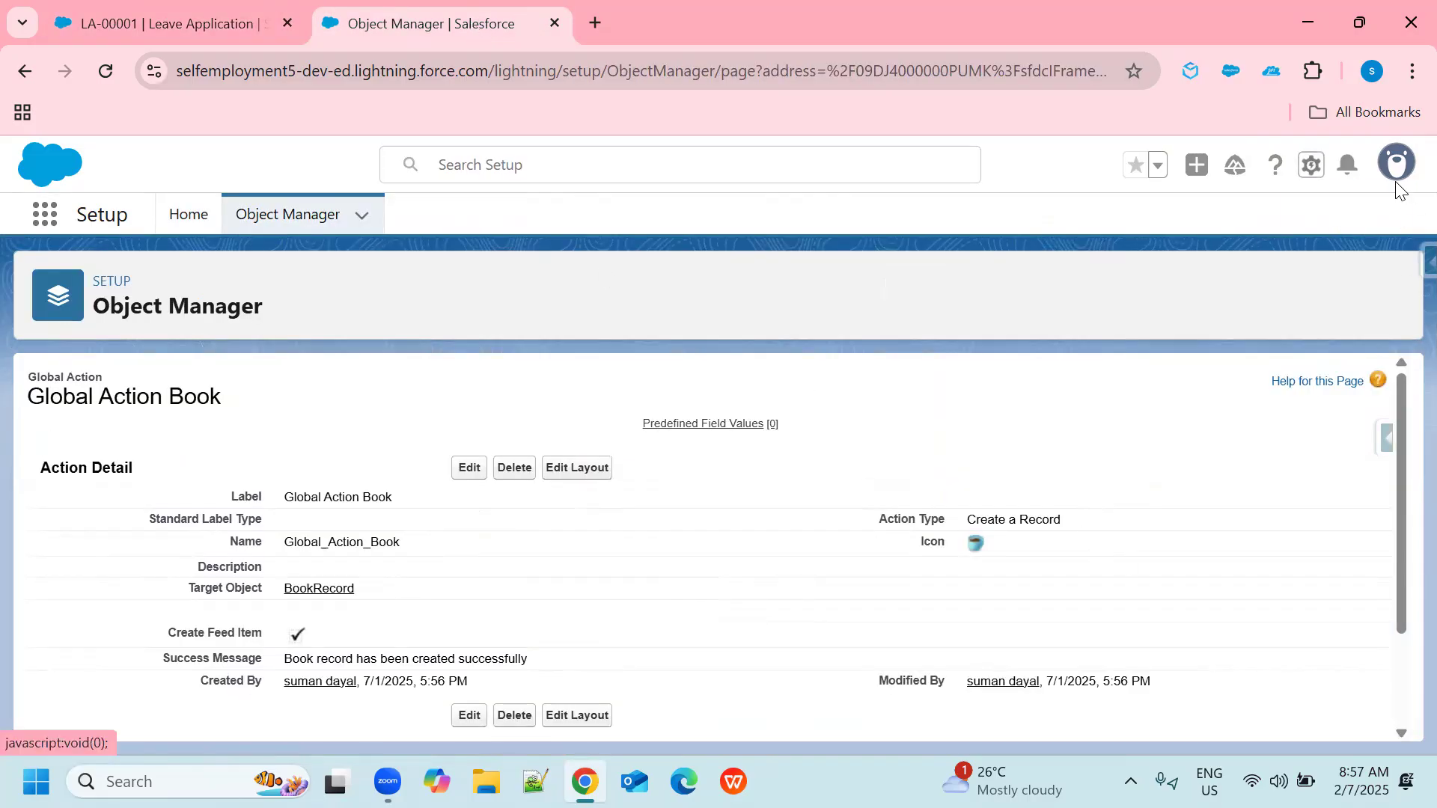
{"action": "left_click", "coordinate": [1312, 165]}
{"action": "left_click", "coordinate": [1207, 253]}
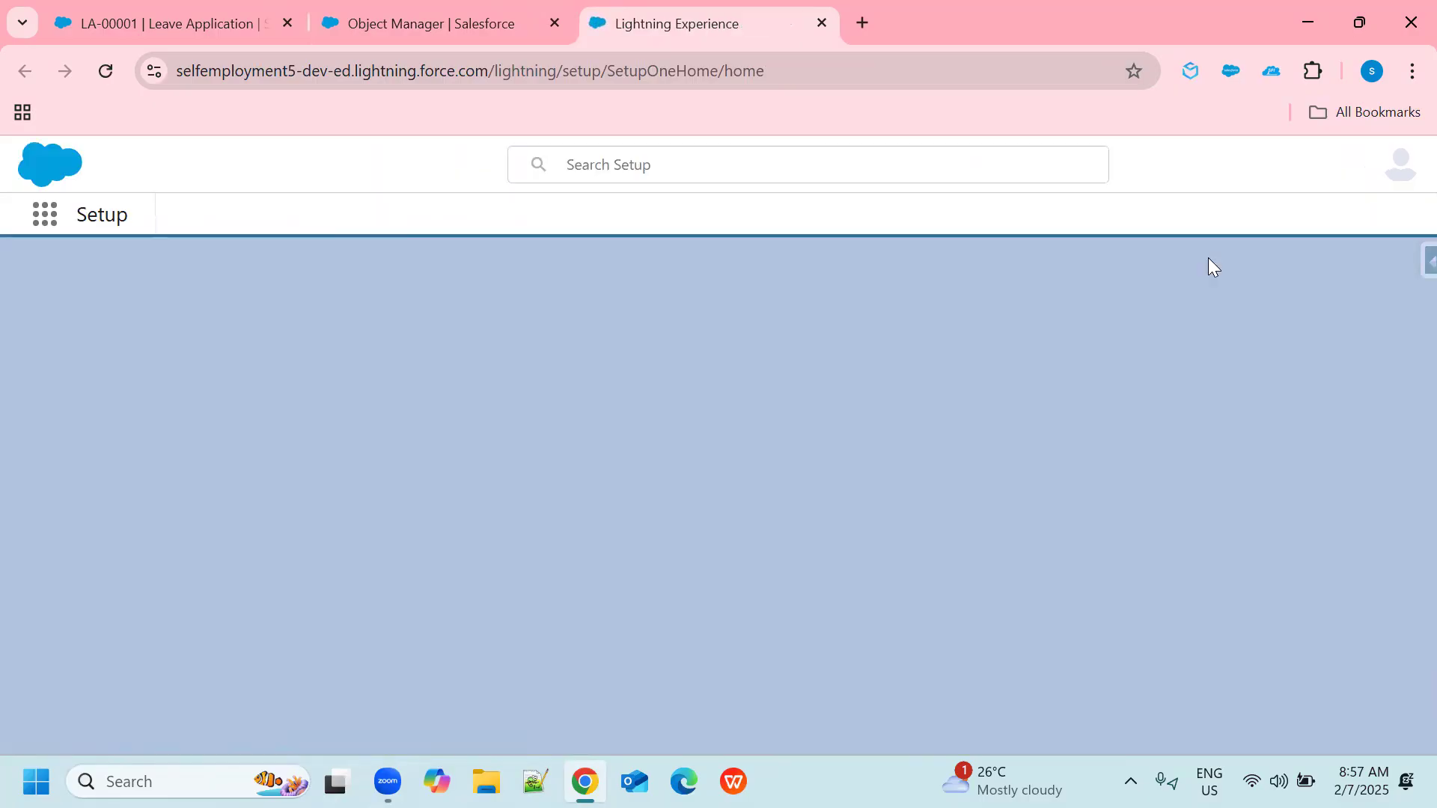
{"action": "left_click", "coordinate": [309, 217]}
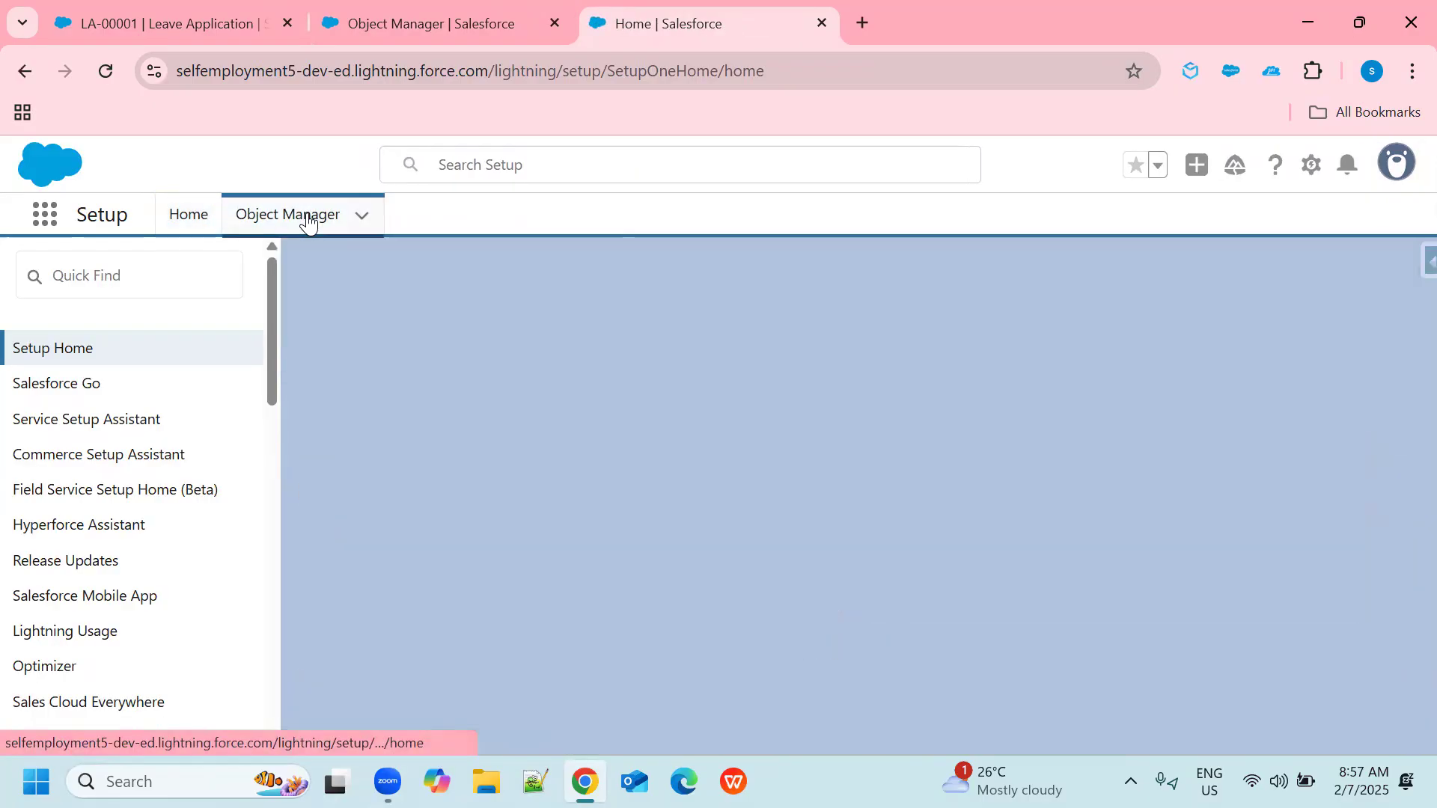
{"action": "left_click", "coordinate": [1050, 294]}
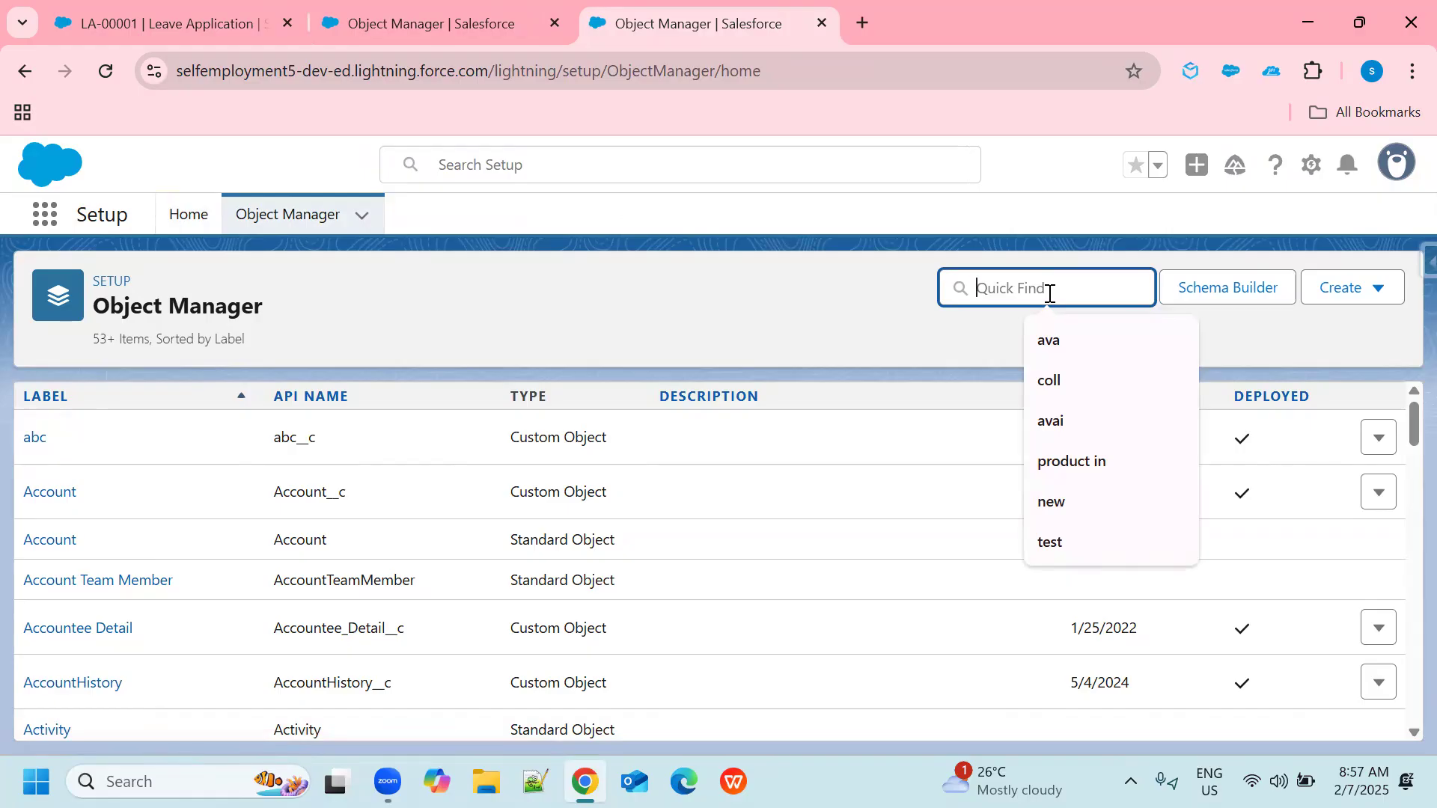
{"action": "type", "text": "leave"}
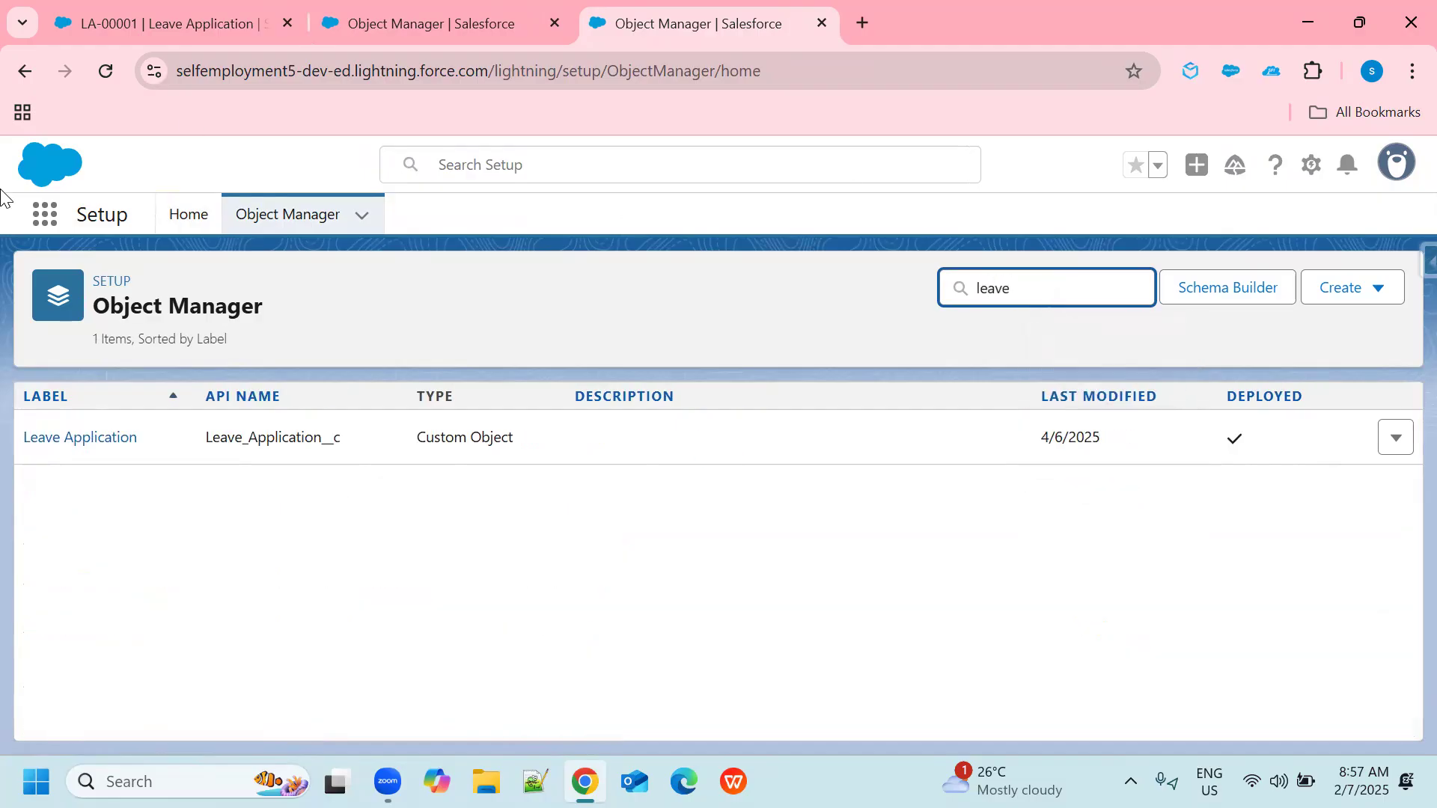
{"action": "left_click", "coordinate": [80, 441]}
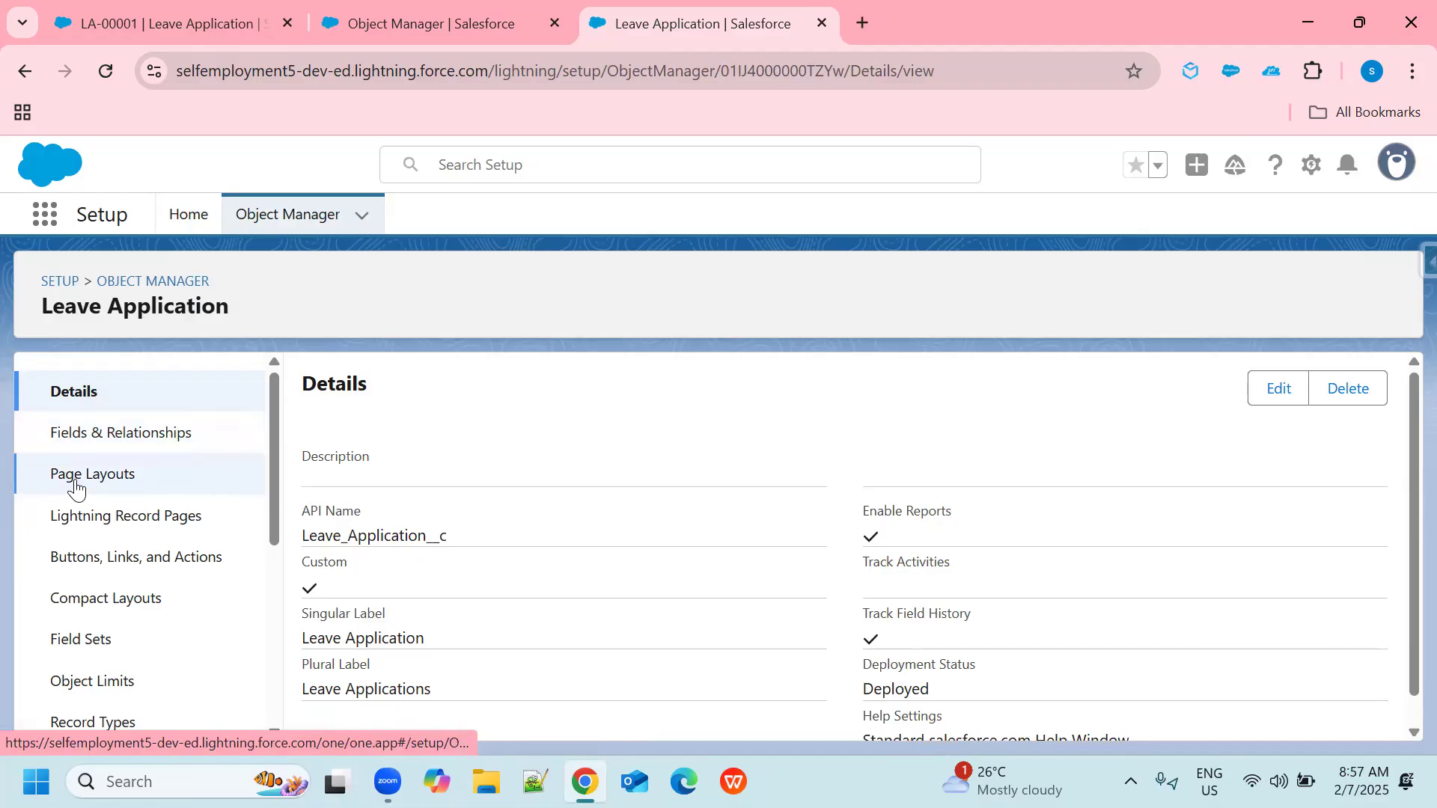
{"action": "left_click", "coordinate": [83, 487]}
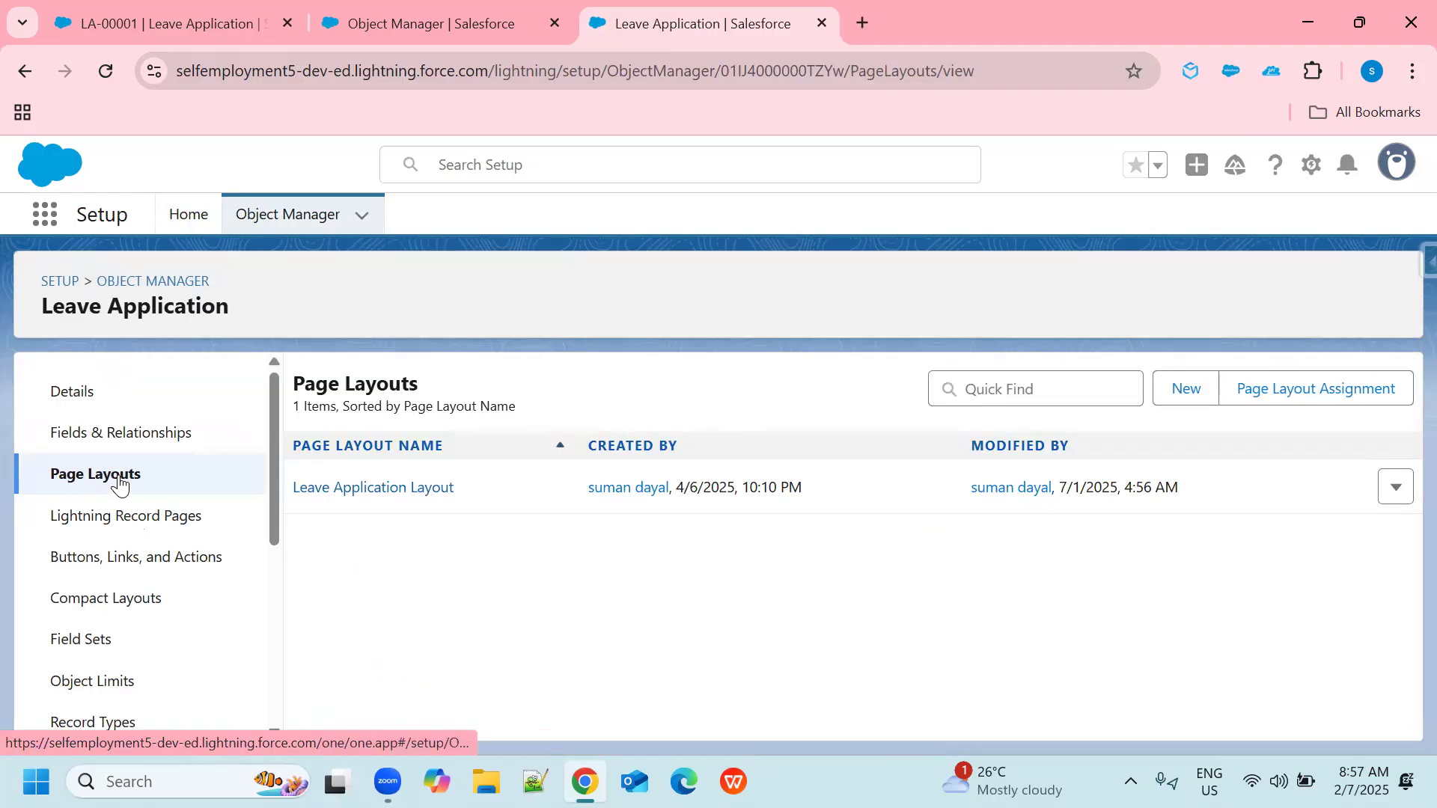
{"action": "left_click", "coordinate": [395, 491]}
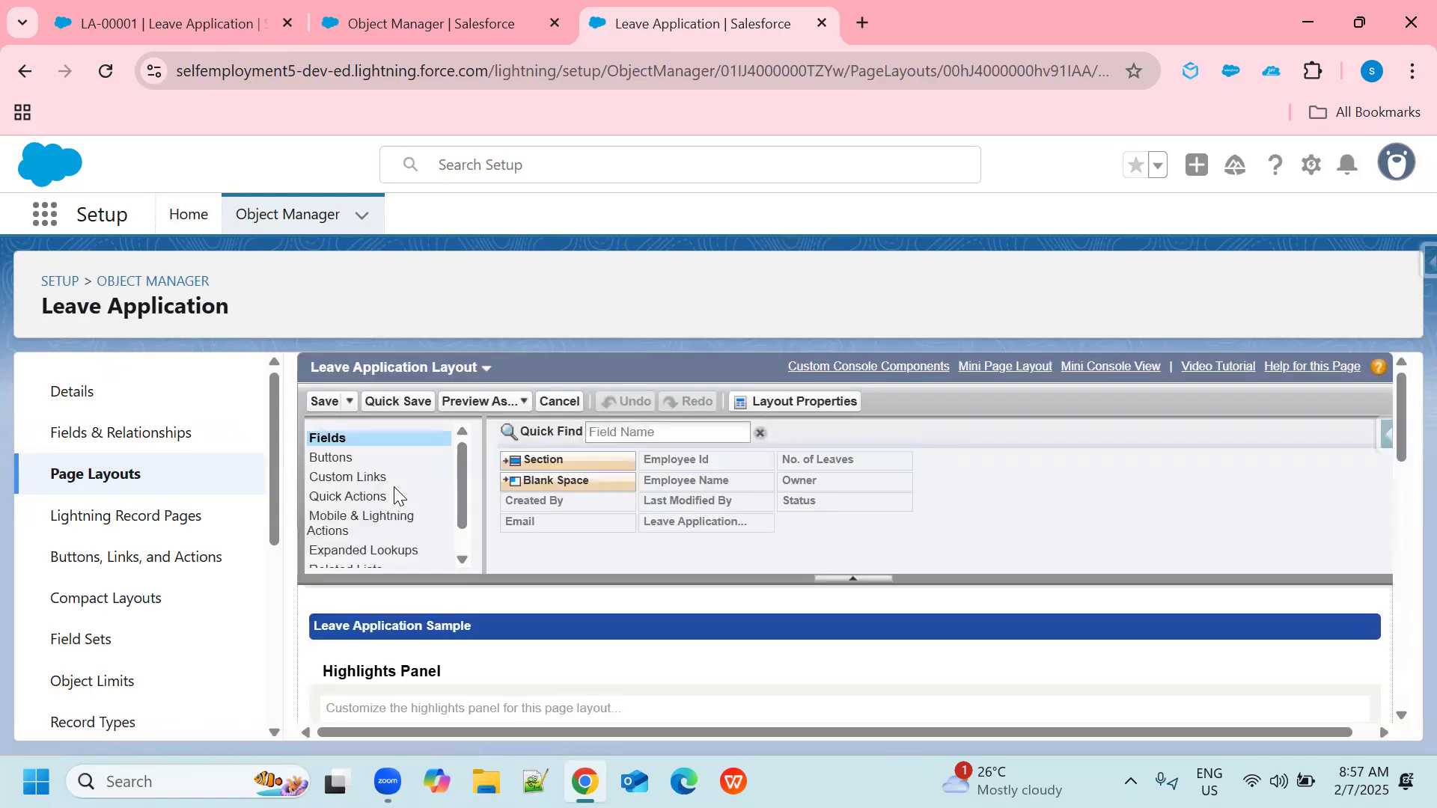
Add the Global Action Book action as the first Salesforce Mobile and Lightning Experience action and save the page layout.
{"action": "left_click", "coordinate": [342, 529]}
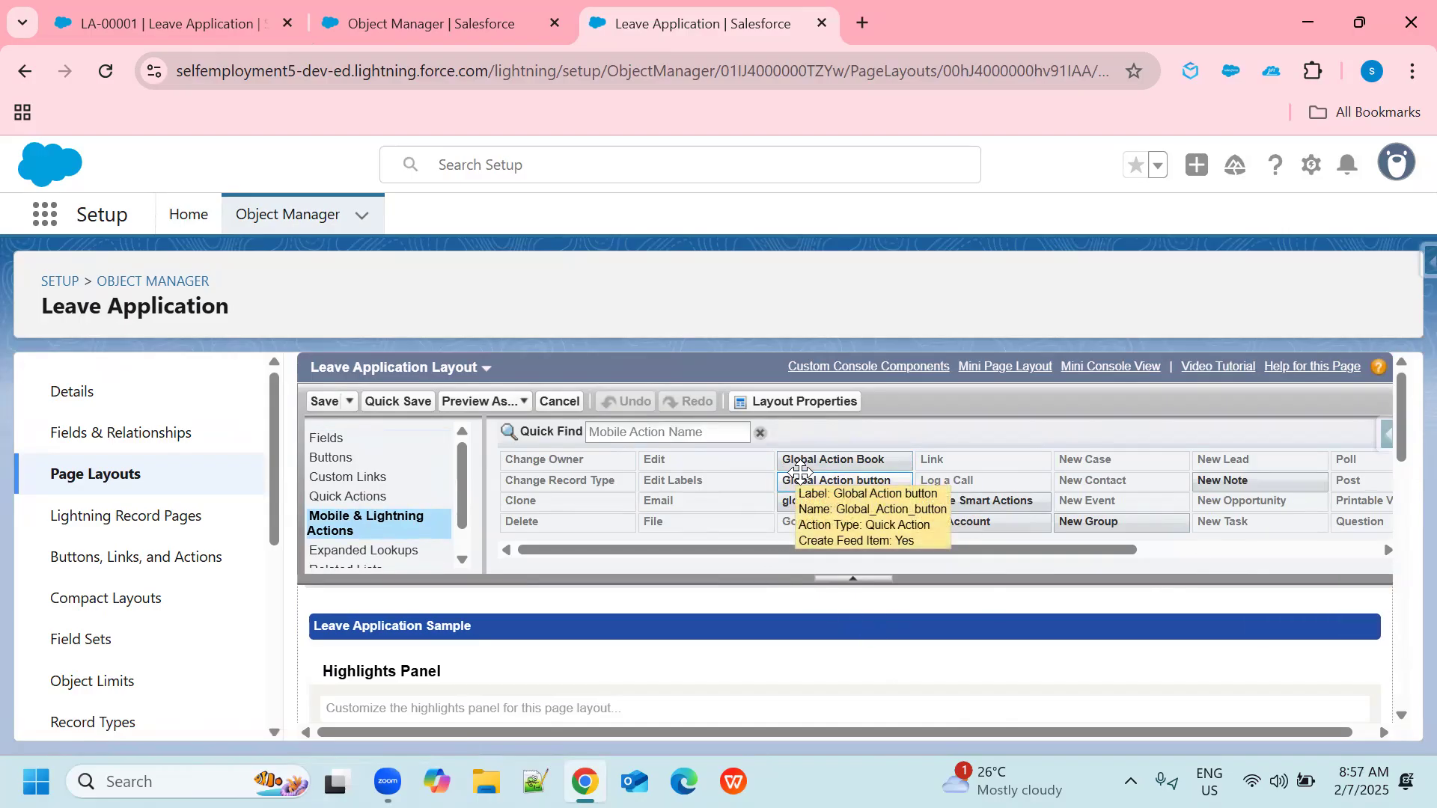
{"action": "scroll", "coordinate": [793, 656], "scroll_direction": "down", "scroll_amount": 3}
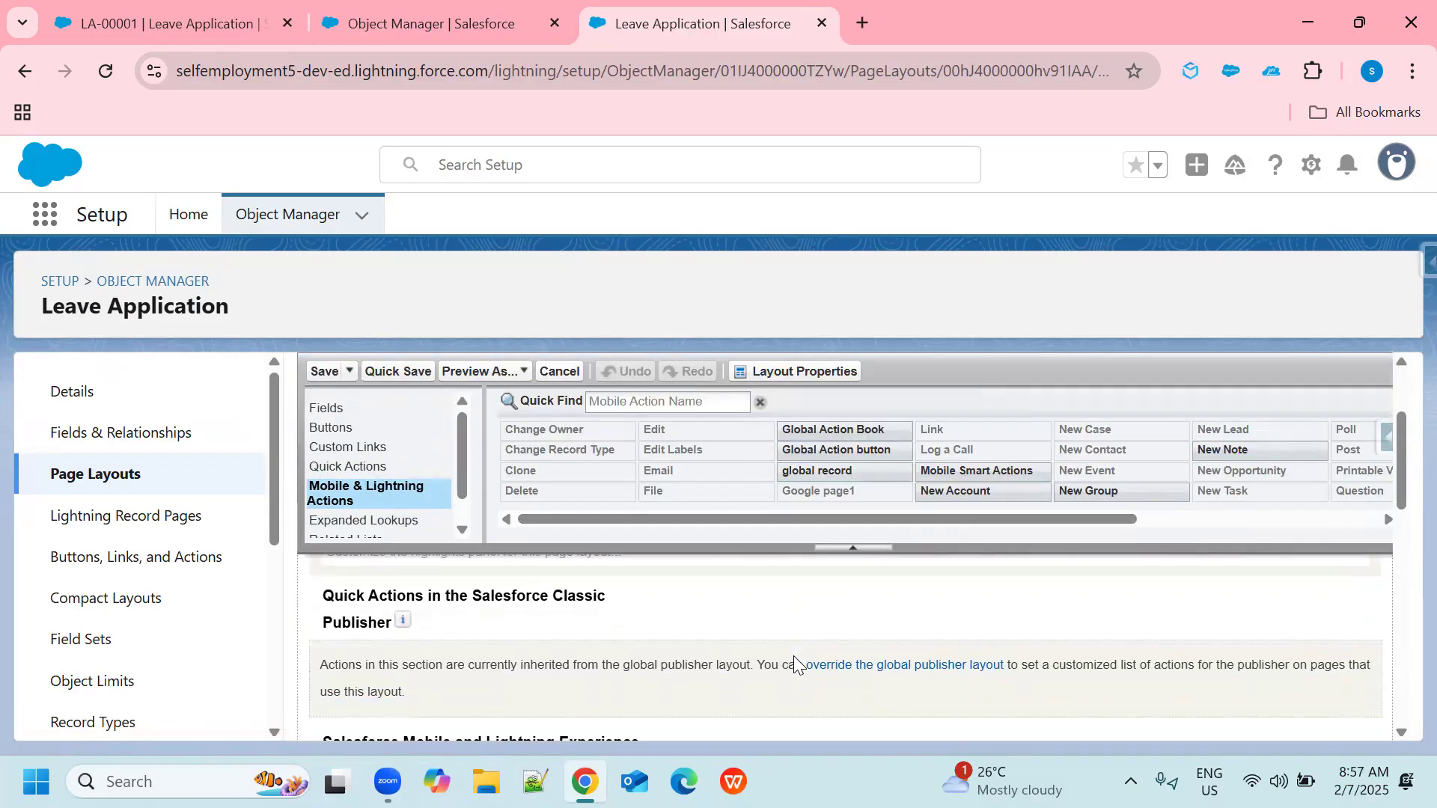
{"action": "scroll", "coordinate": [793, 656], "scroll_direction": "down", "scroll_amount": 3}
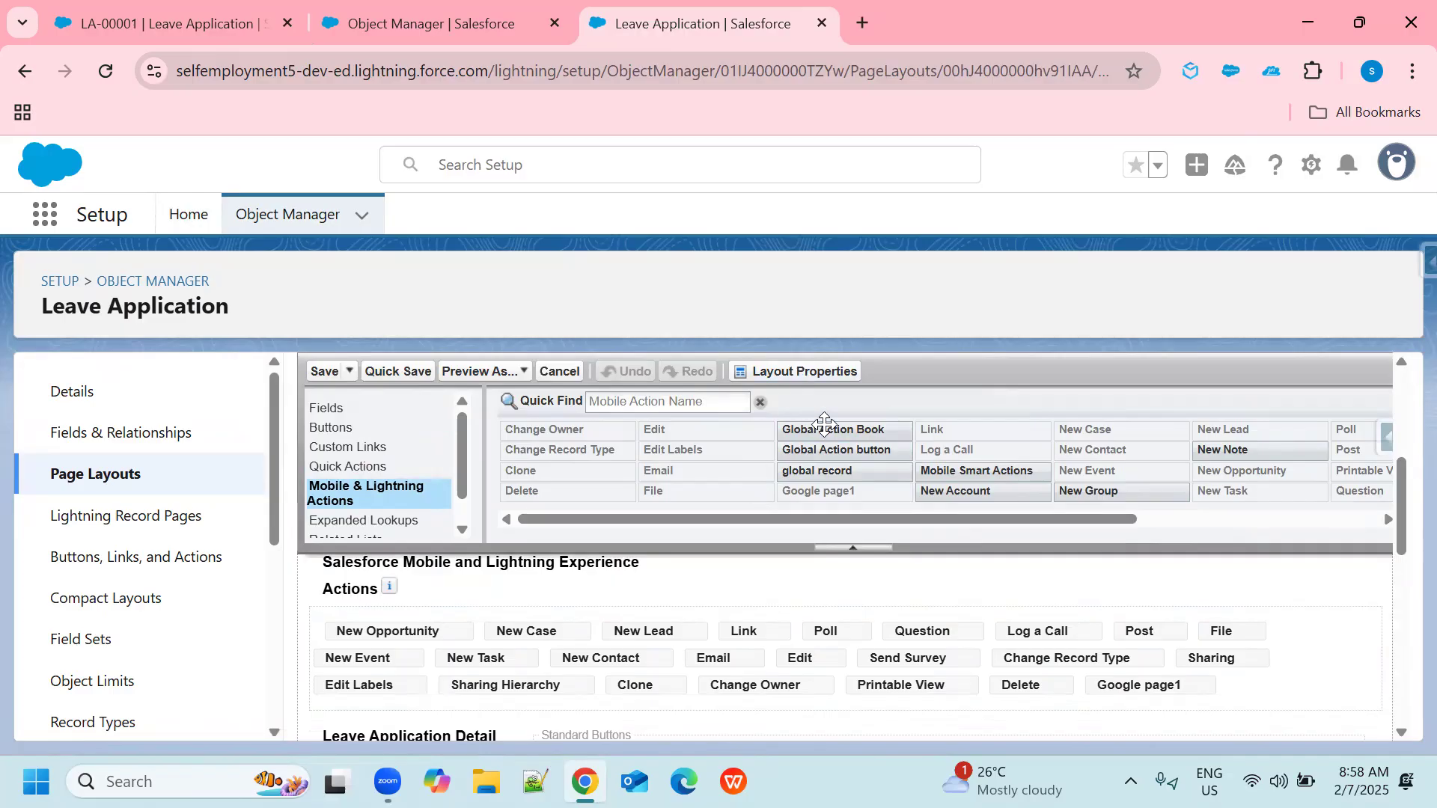
{"action": "left_click_drag", "start_coordinate": [824, 425], "coordinate": [321, 732]}
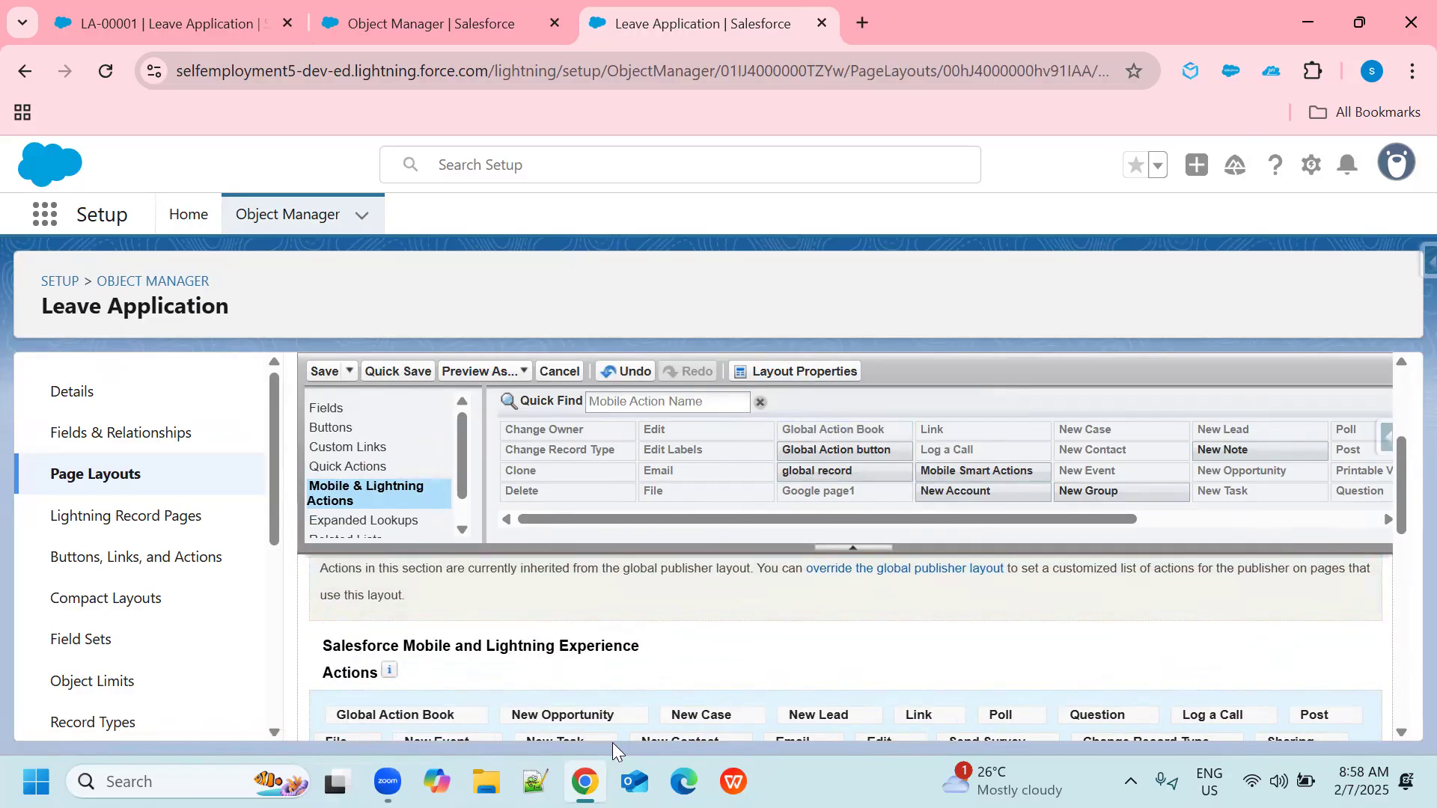
{"action": "left_click", "coordinate": [323, 373]}
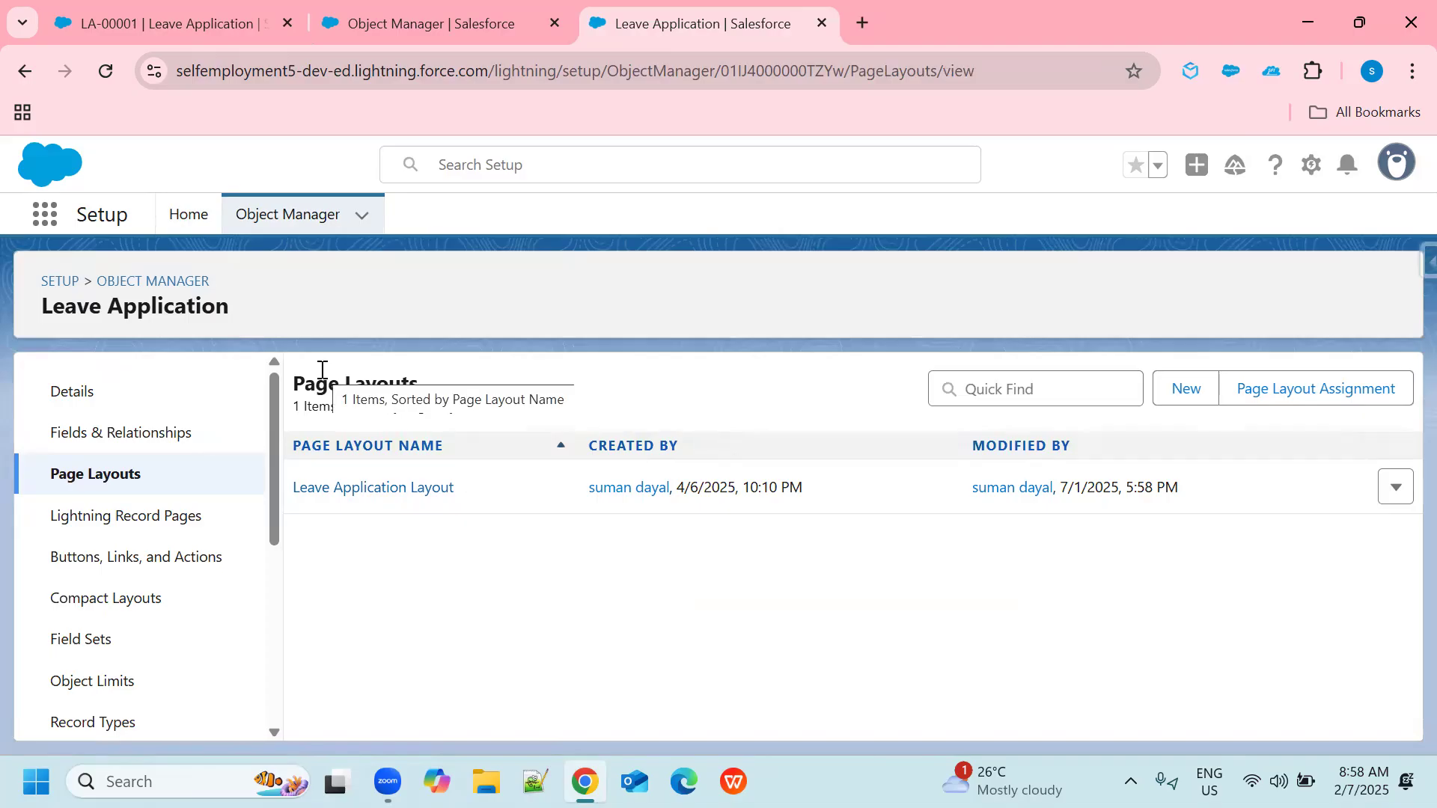
Return to the LA-00001 leave application record, reload the page and launch its Global Action Book action.
{"action": "left_click", "coordinate": [178, 24]}
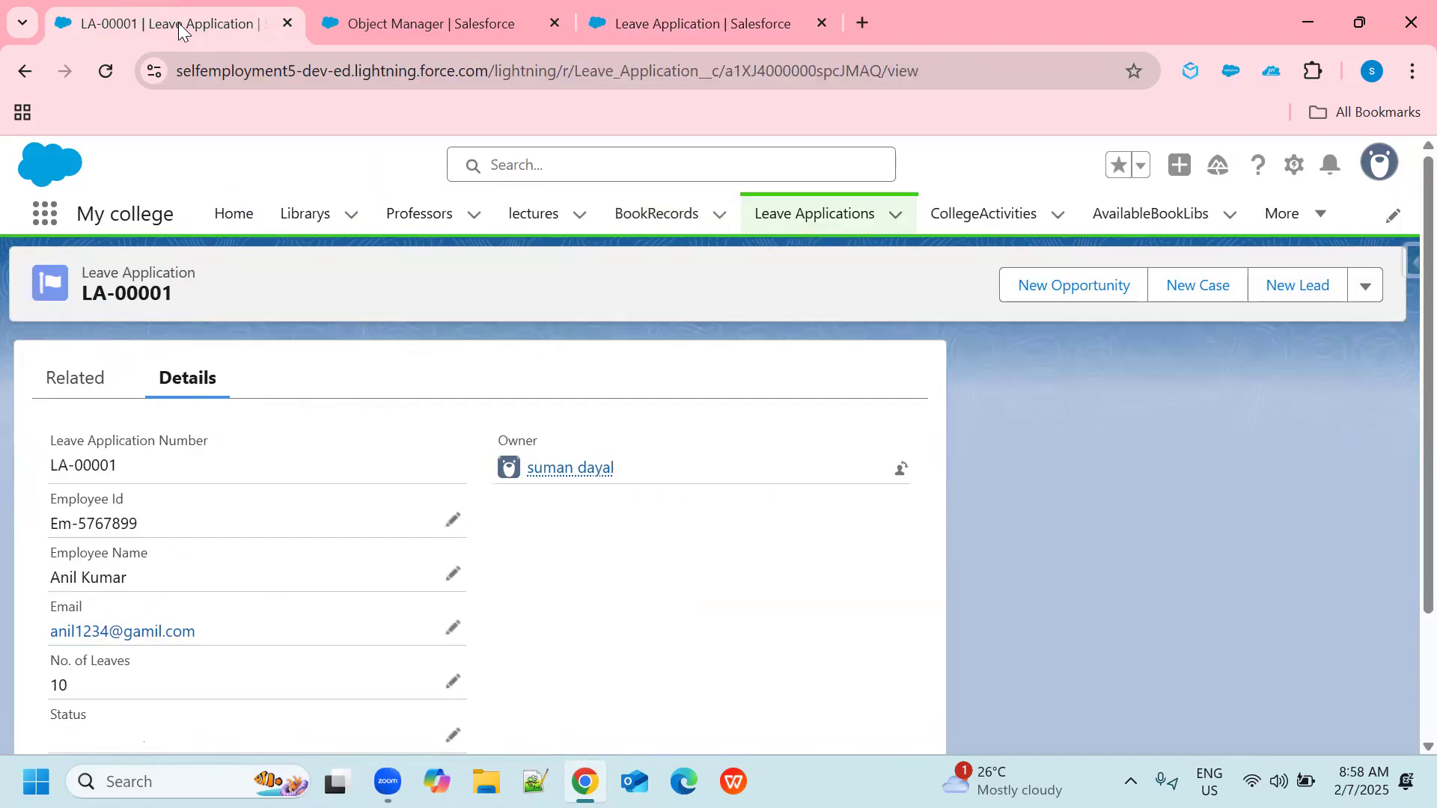
{"action": "left_click", "coordinate": [109, 66]}
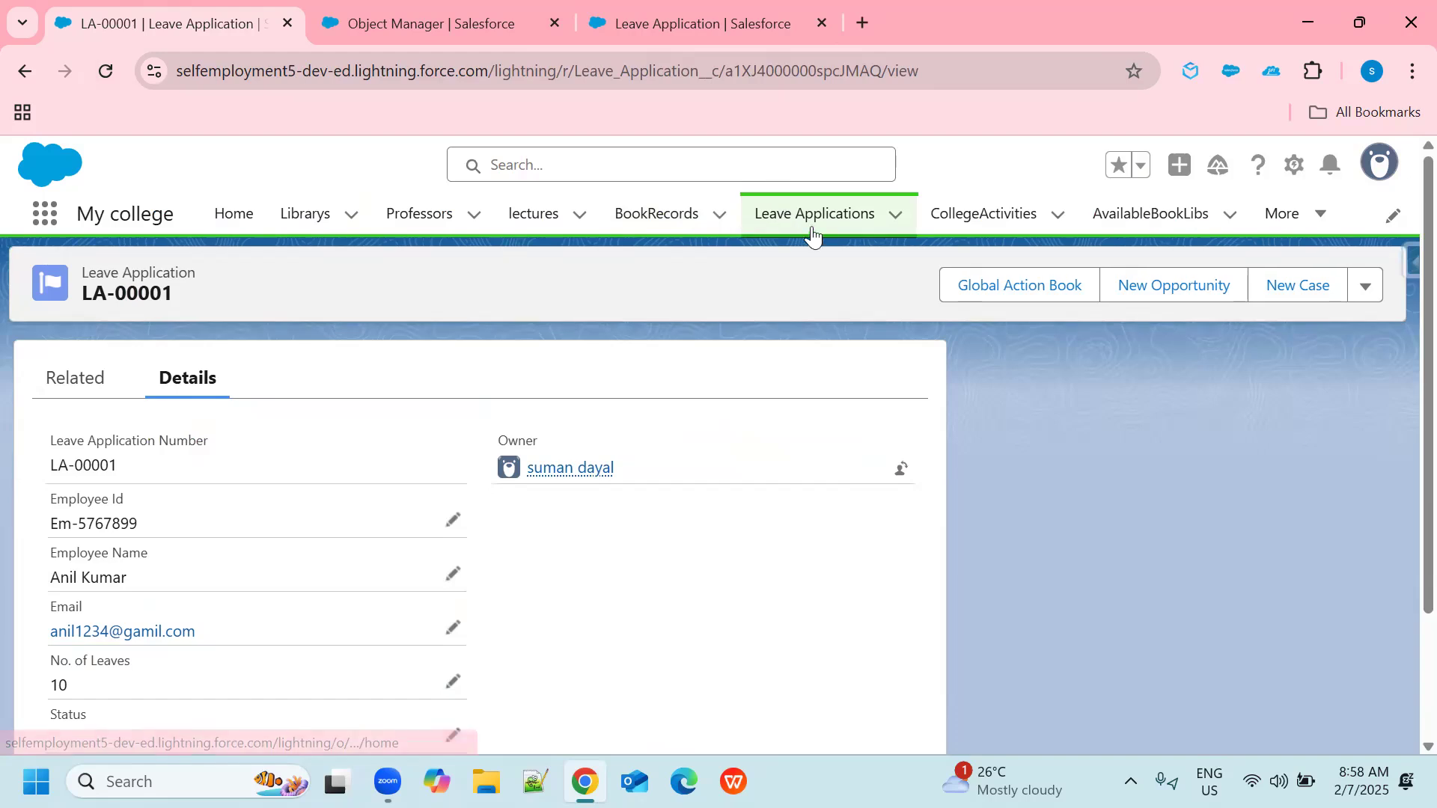
{"action": "left_click", "coordinate": [1010, 297]}
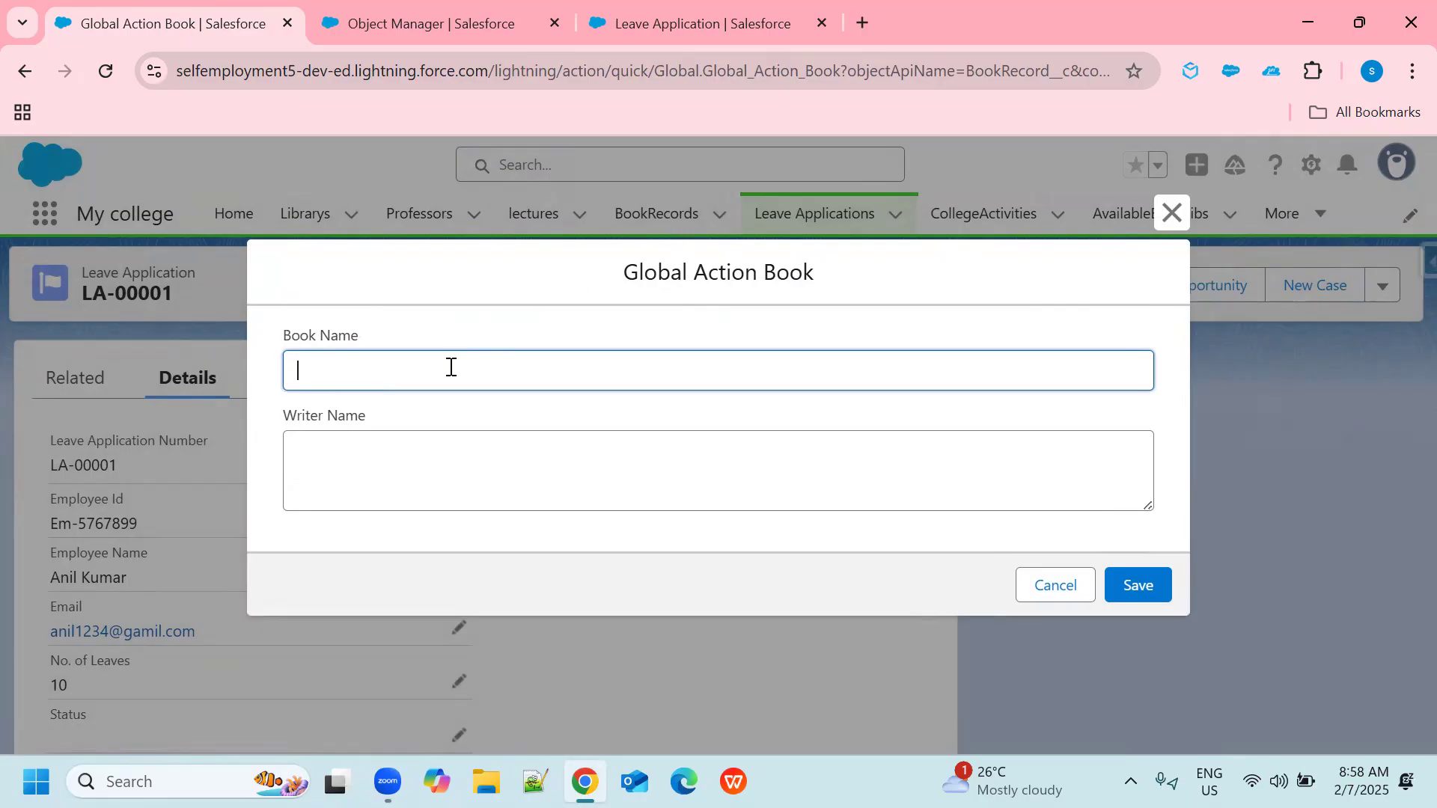
Create a book record with Book Name "global action" and Writer Name "ABC", and save it.
{"action": "type", "text": "A"}
{"action": "key", "text": "BackSpace"}
{"action": "type", "text": "global action"}
{"action": "left_click", "coordinate": [439, 464]}
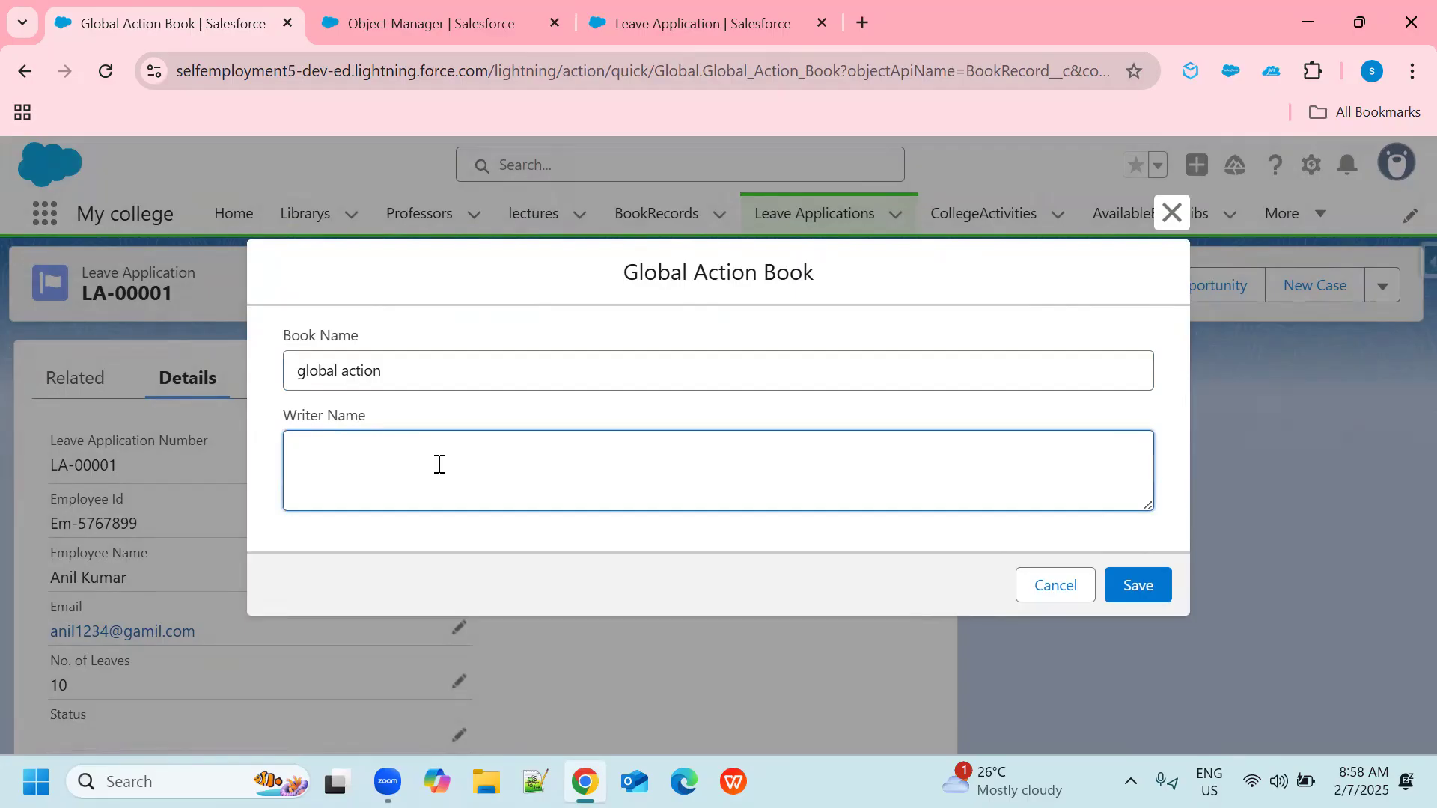
{"action": "type", "text": "ABZ"}
{"action": "key", "text": "BackSpace"}
{"action": "type", "text": "C"}
{"action": "left_click", "coordinate": [1139, 585]}
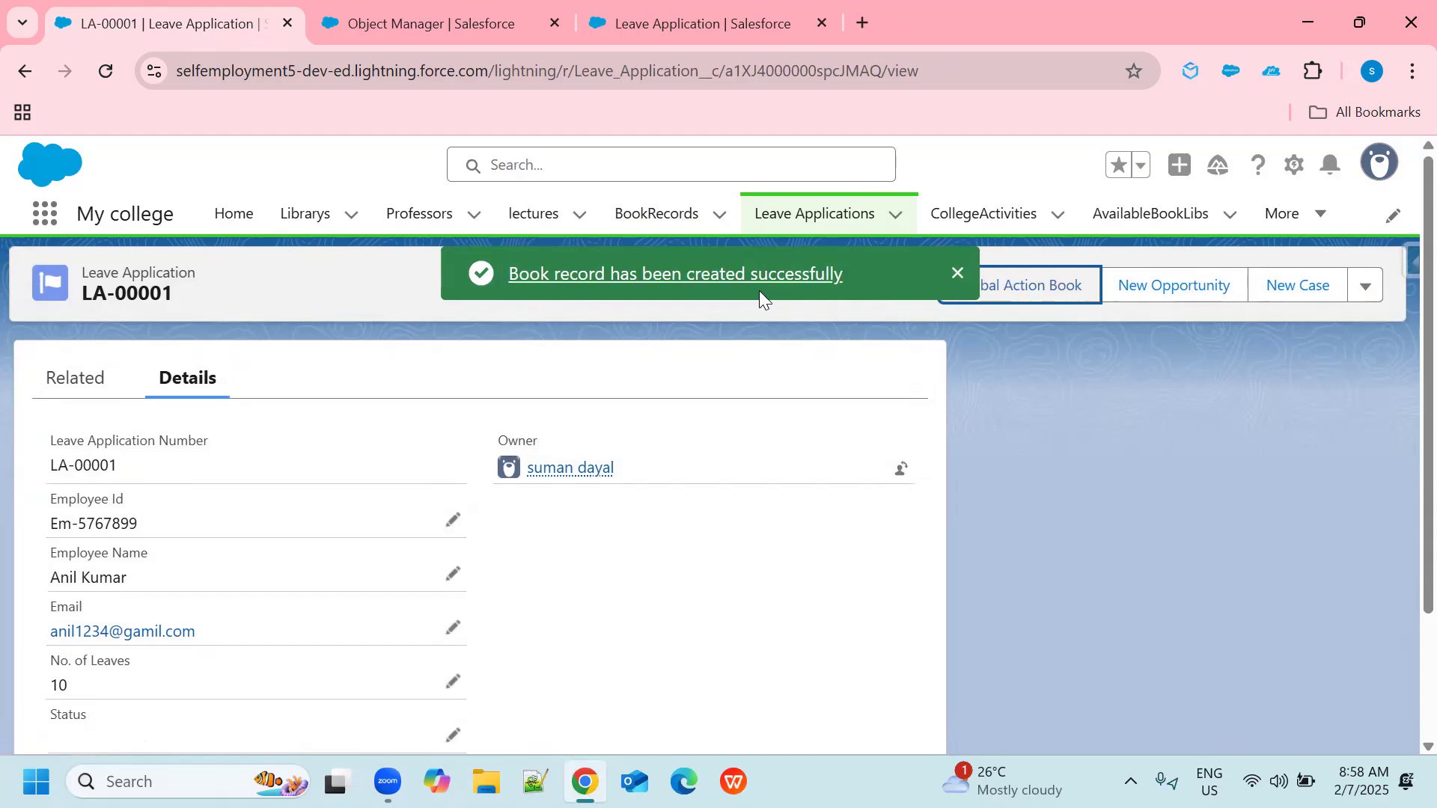
Go to the BookRecords list and open record BN-000005 to check its Book Name and Writer Name.
{"action": "left_click", "coordinate": [648, 219]}
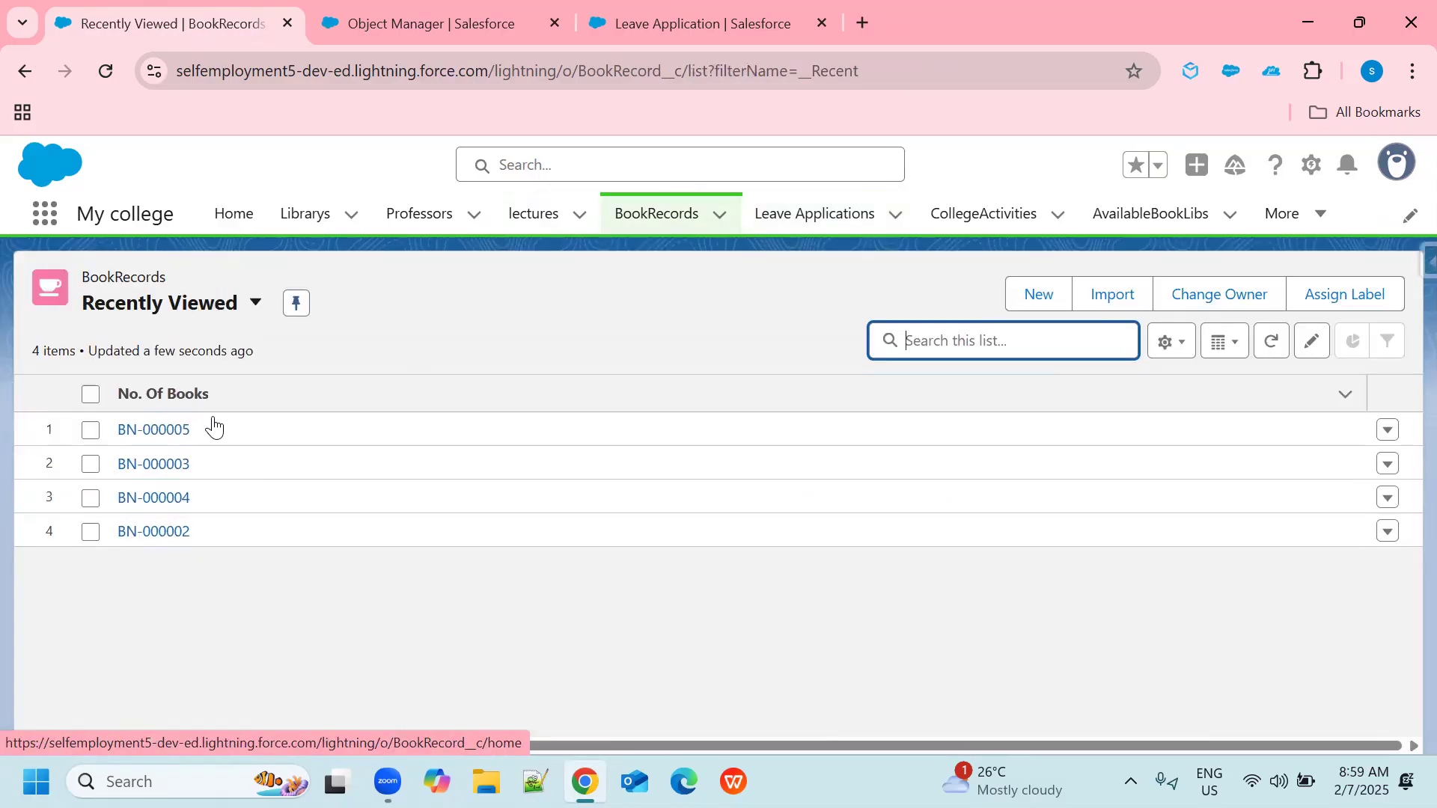
{"action": "left_click", "coordinate": [170, 431]}
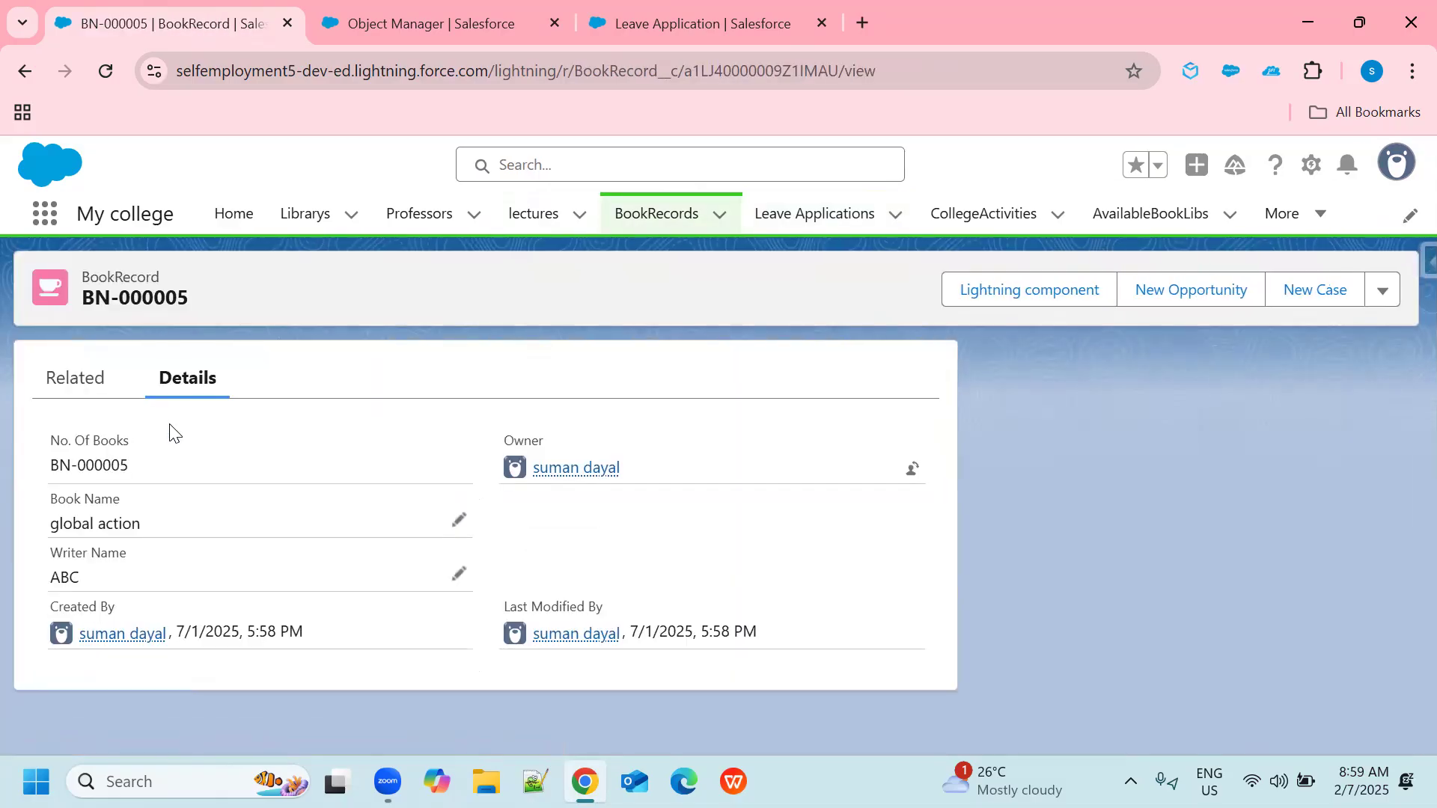